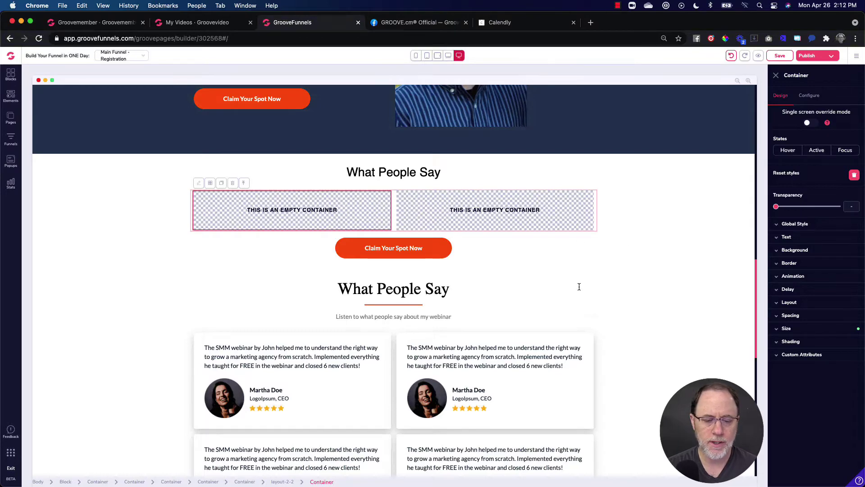
Step: Compare the empty two-column What People Say section with the template's testimonial section below it
scroll(181, 203, down, 6)
click(199, 246)
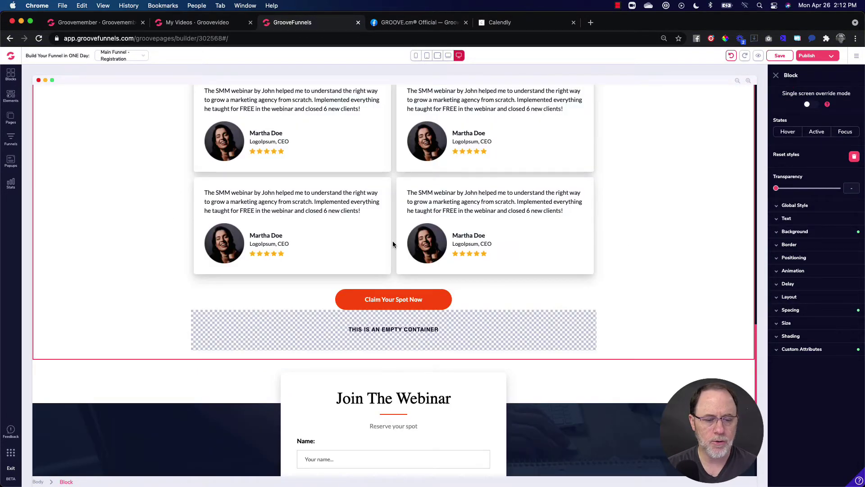
scroll(393, 244, up, 7)
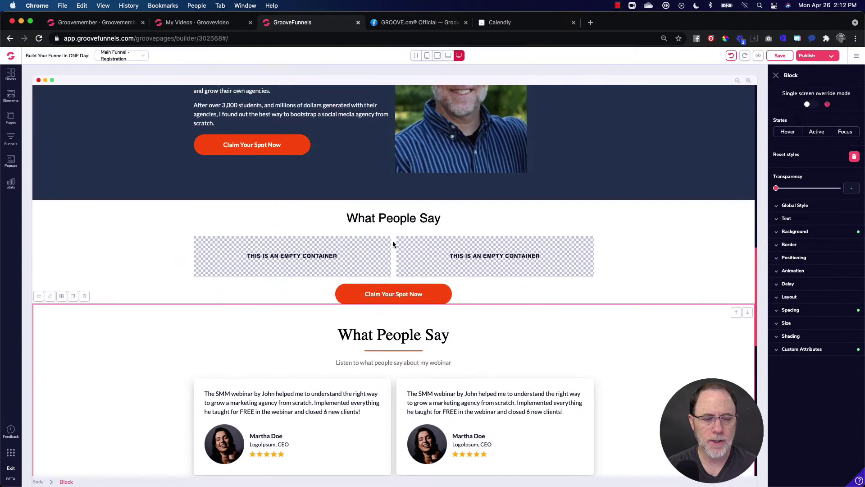
scroll(393, 244, down, 2)
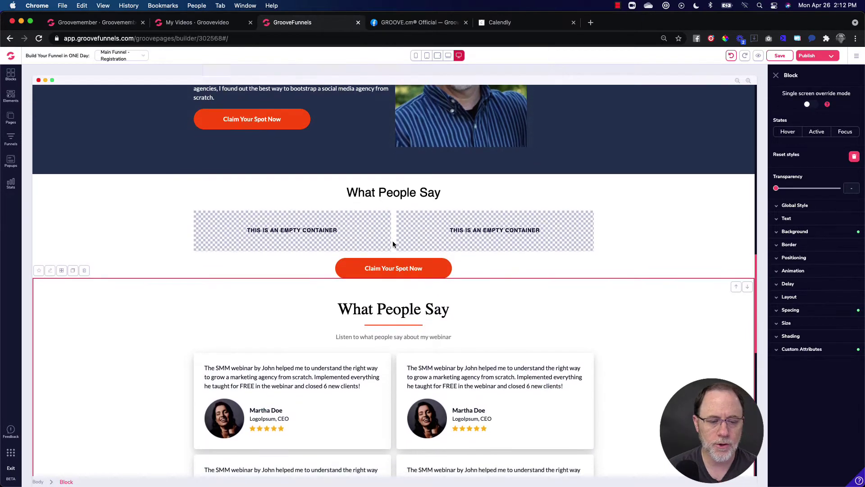
scroll(393, 244, down, 1)
scroll(393, 244, down, 2)
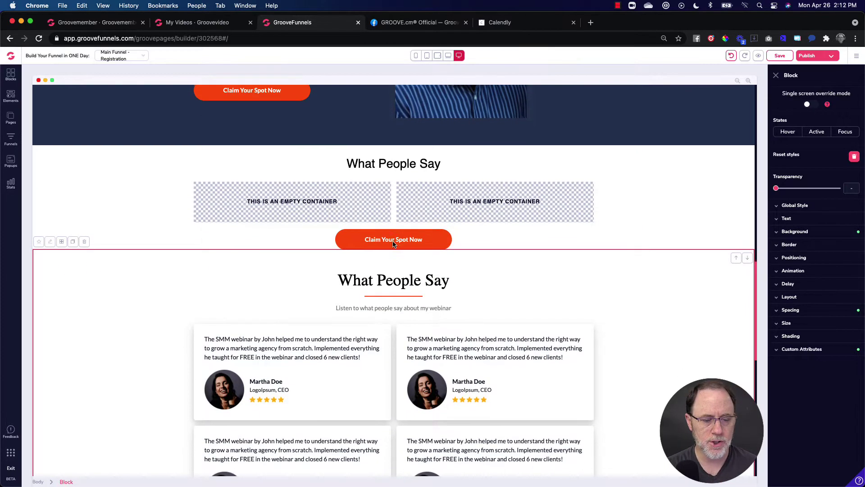
scroll(393, 244, up, 2)
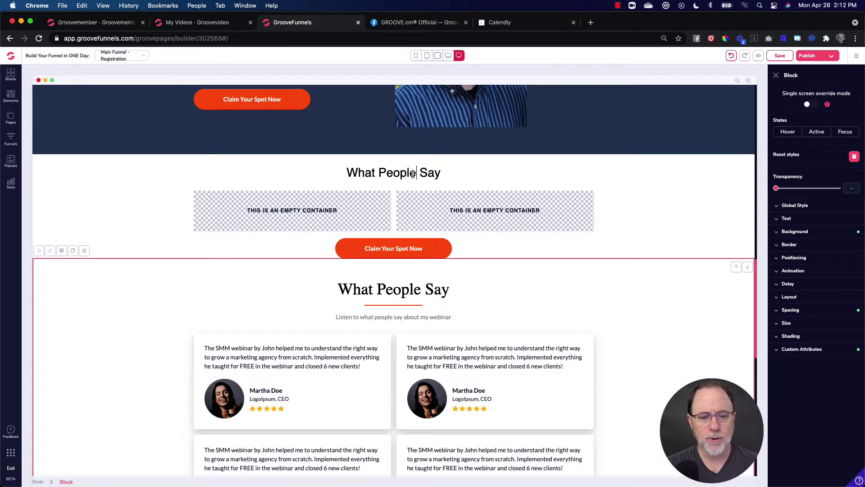
click(450, 174)
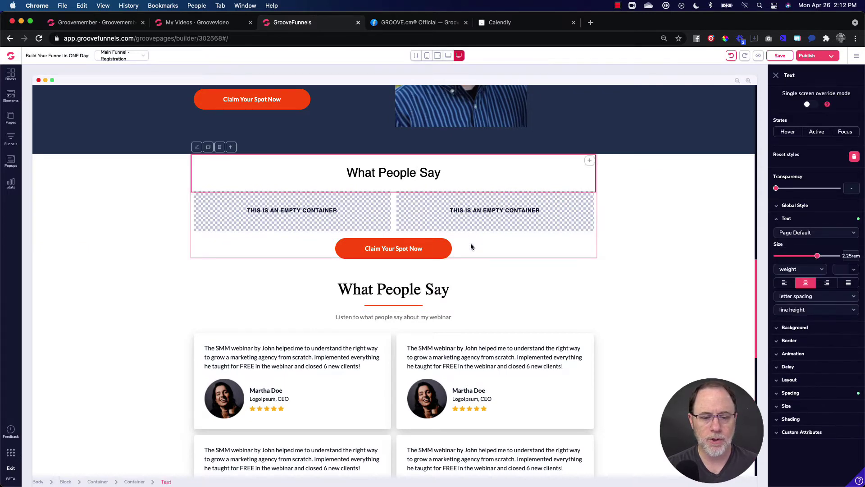
click(468, 247)
click(332, 174)
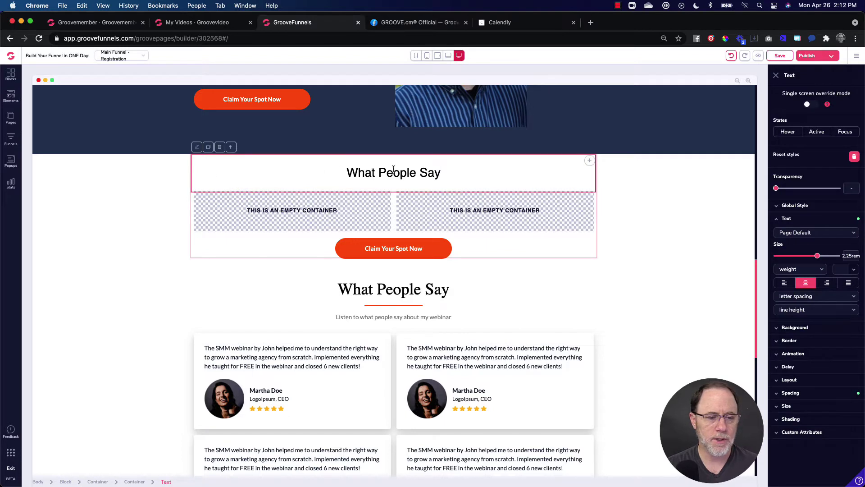
click(298, 212)
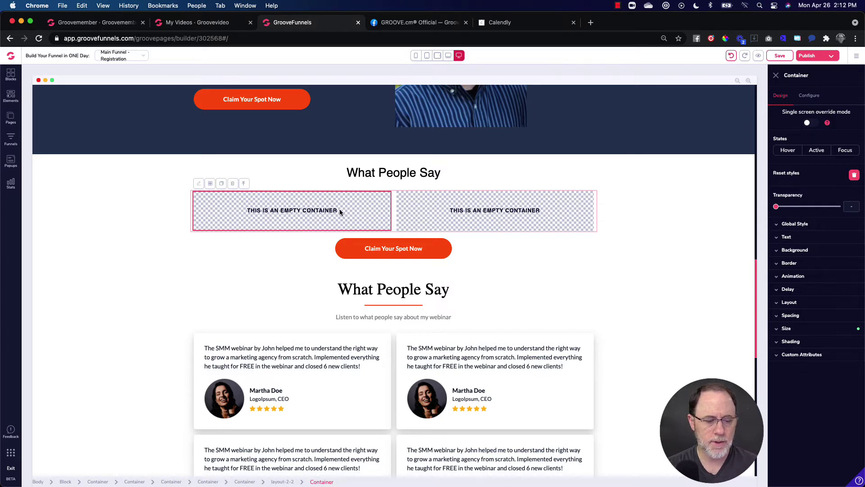
scroll(326, 354, down, 5)
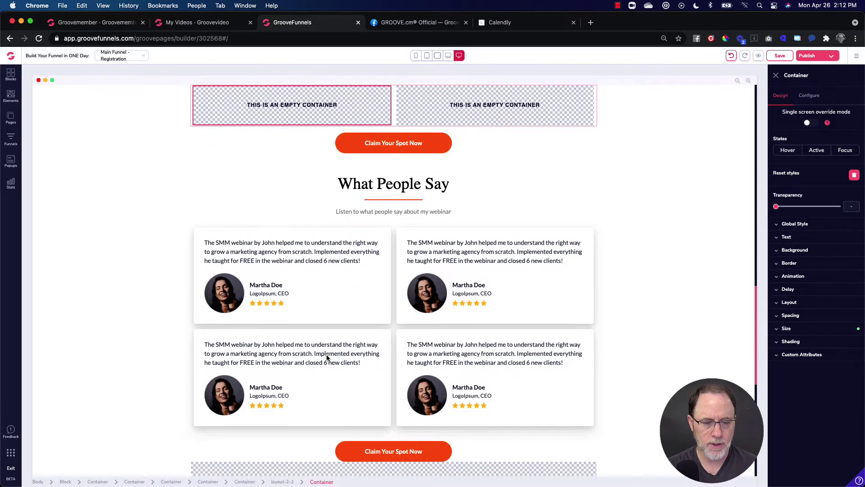
drag(341, 152, 469, 156)
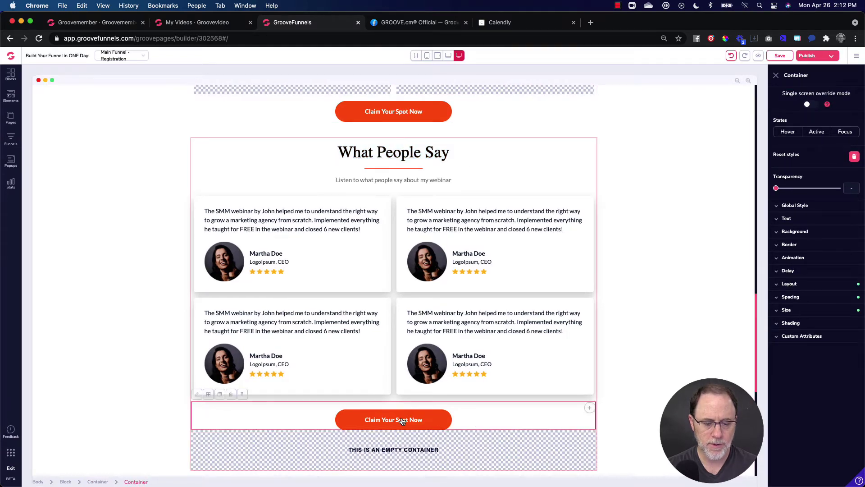
scroll(349, 293, up, 6)
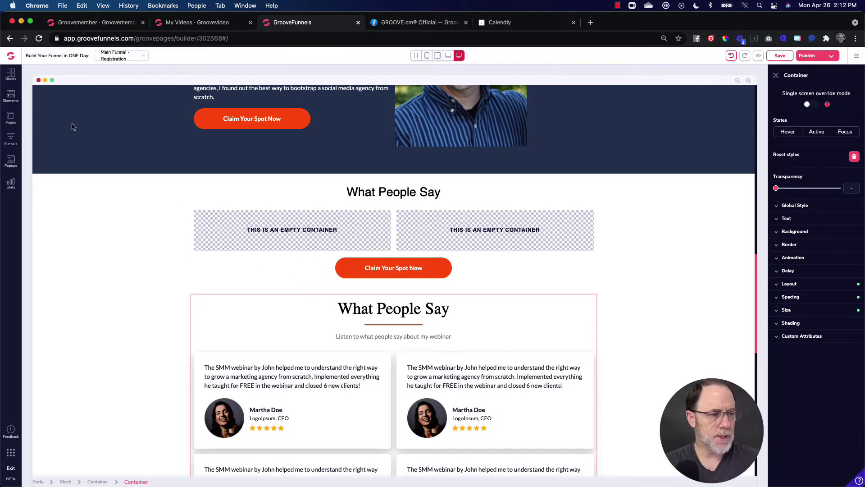
Step: Add a Container element inside each of the two empty columns under the upper What People Say heading
click(11, 96)
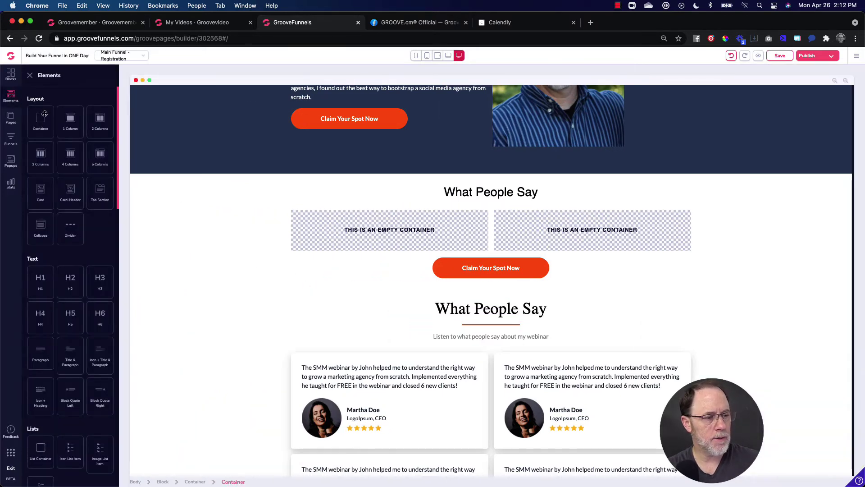
drag(41, 119, 355, 234)
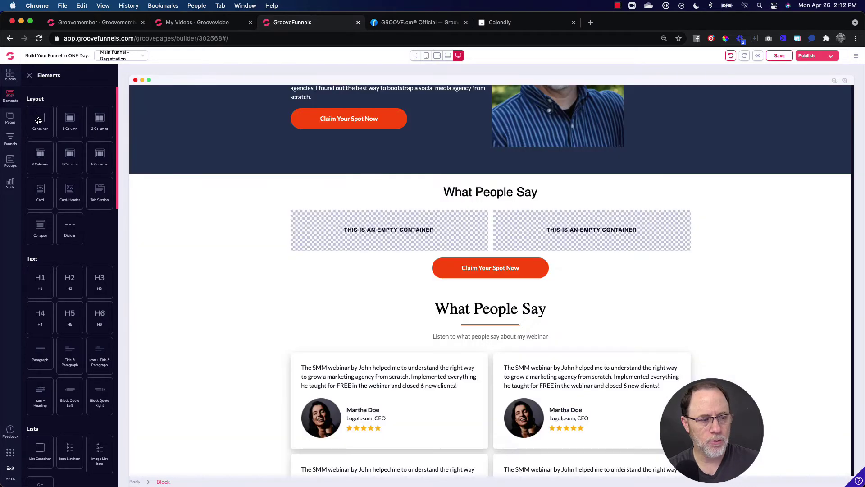
drag(38, 121, 592, 231)
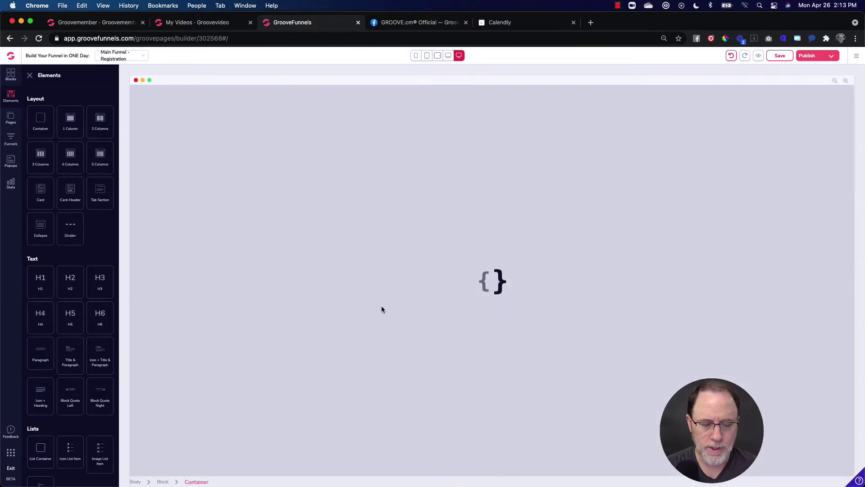
Step: Examine the elements of the template's first testimonial card: quote text, round photo, name, job title and star rating
scroll(381, 305, down, 3)
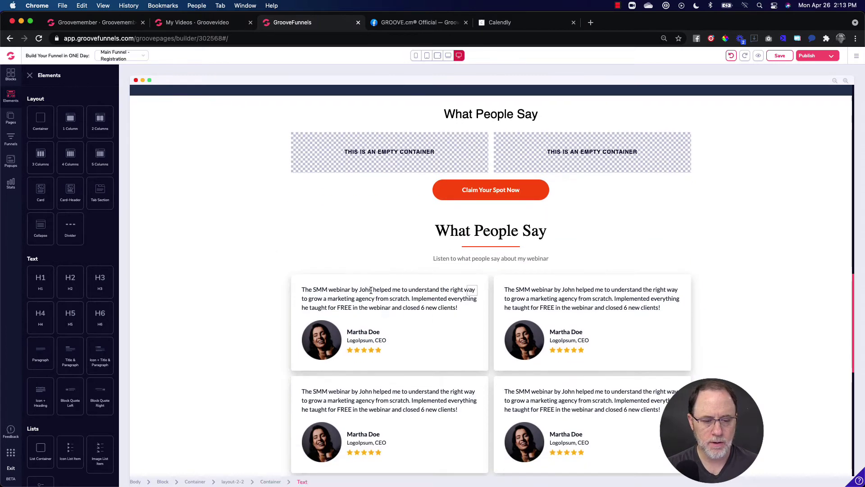
scroll(408, 328, down, 1)
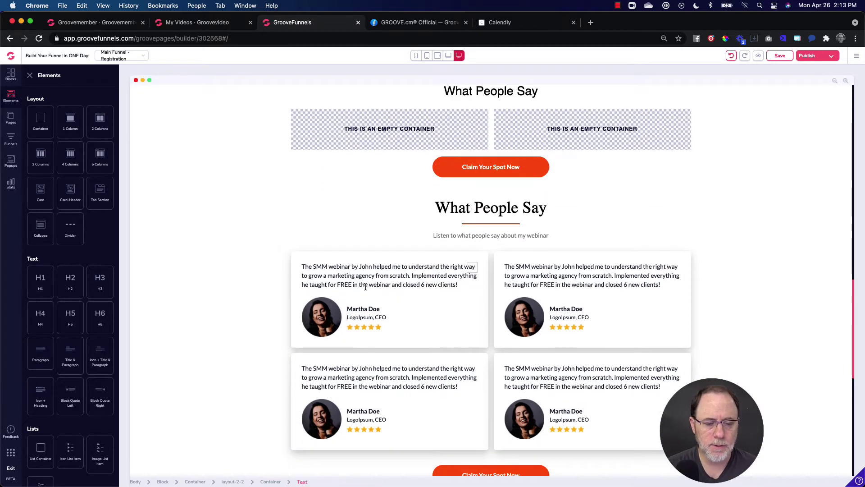
click(304, 268)
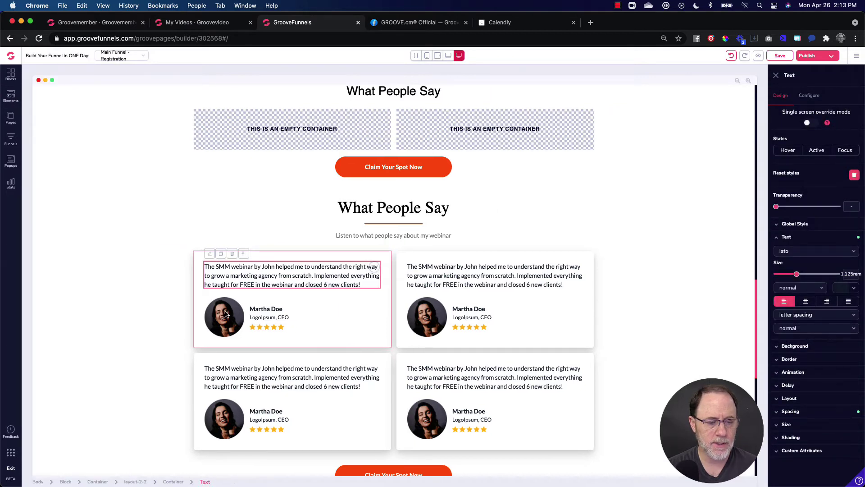
click(226, 315)
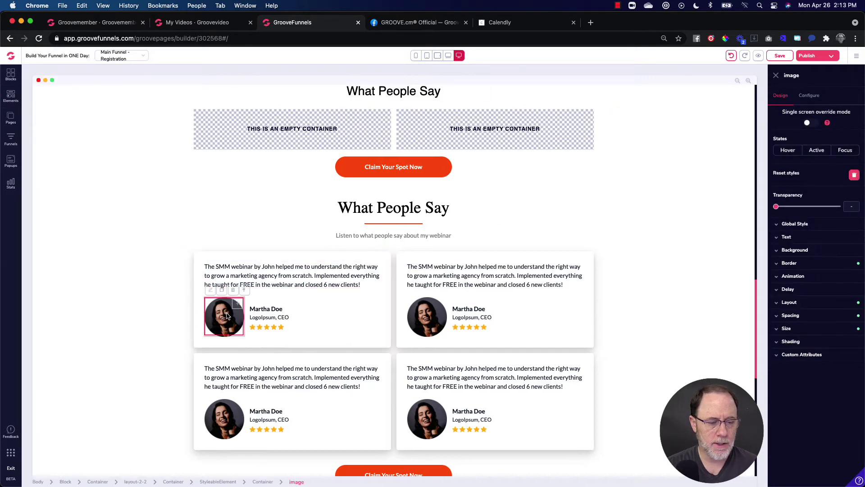
click(262, 310)
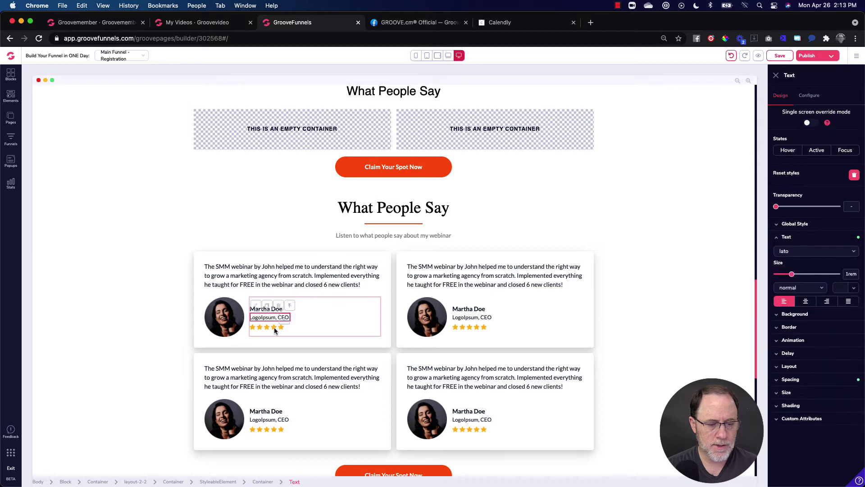
click(273, 326)
click(226, 320)
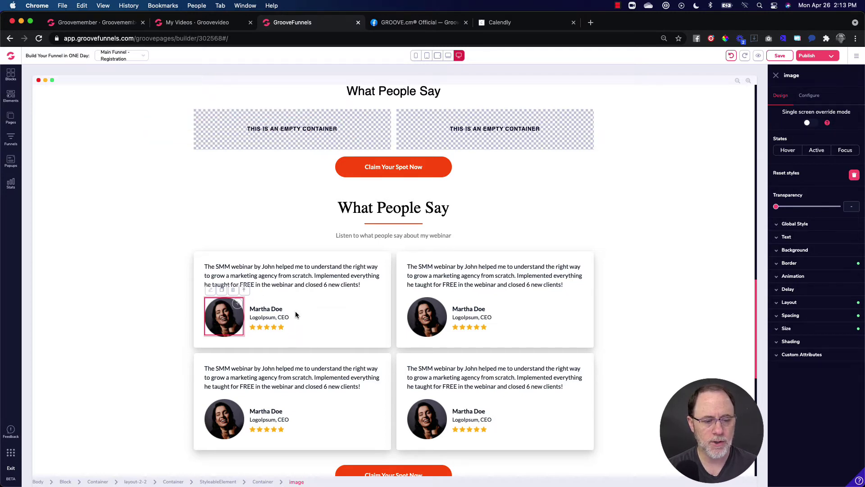
scroll(295, 311, up, 1)
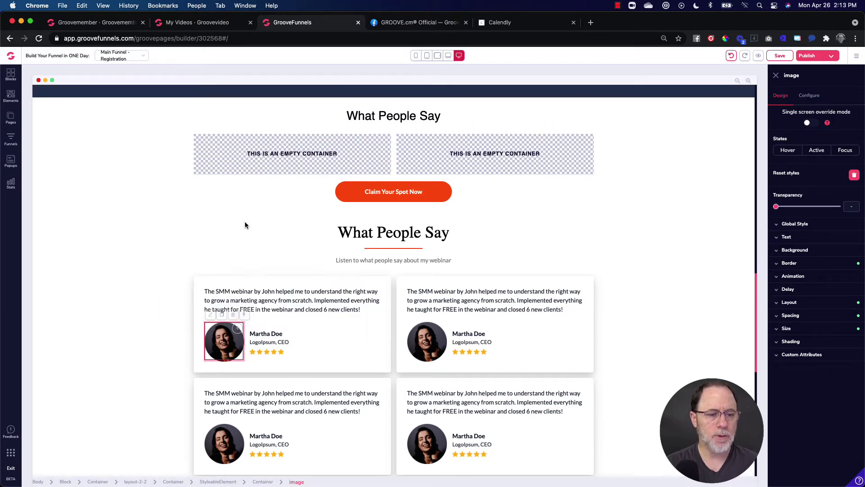
Step: Add a Paragraph element to the left column's container in the upper What People Say section
click(11, 96)
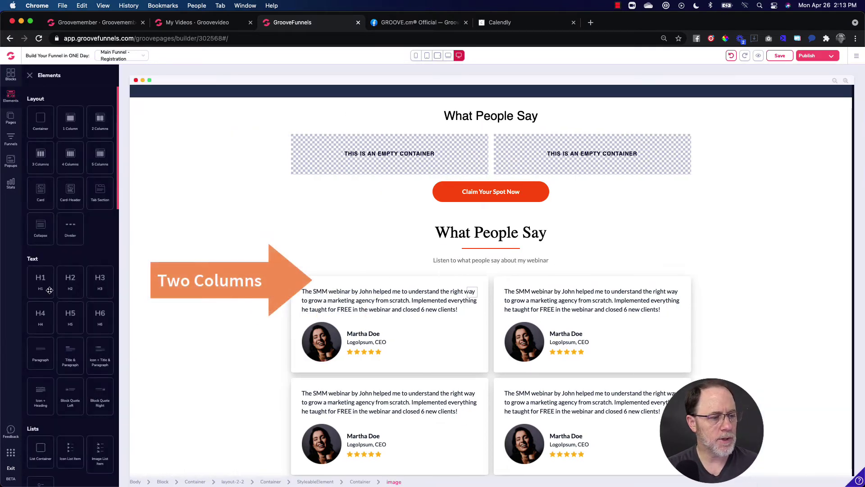
drag(47, 287, 337, 156)
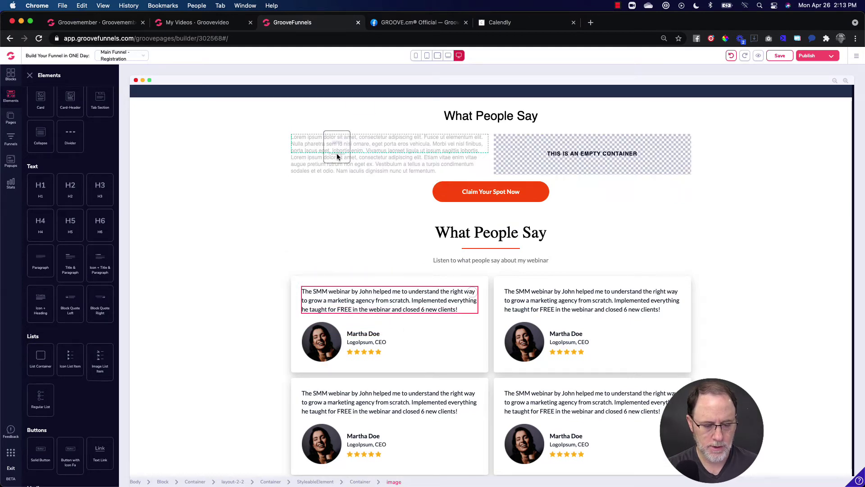
drag(337, 156, 373, 140)
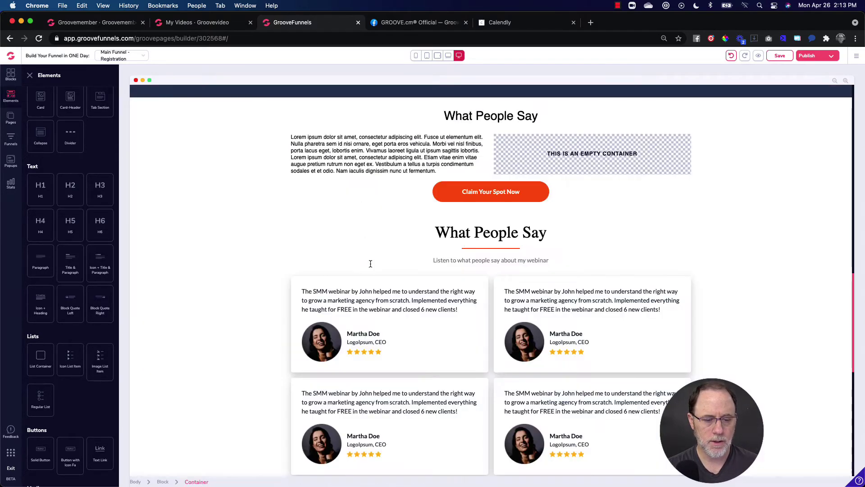
Step: Replace the new paragraph's placeholder text with the quote copied from the template's first testimonial card
click(374, 296)
double_click(375, 296)
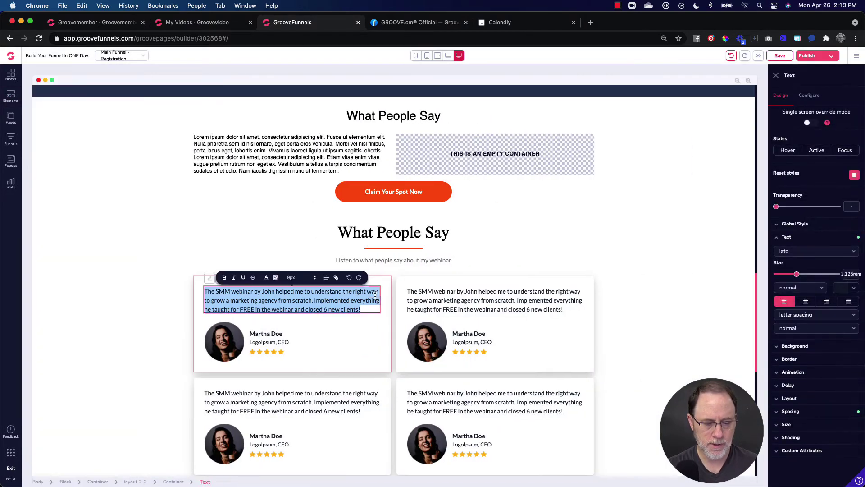
key(cmd+c)
triple_click(302, 155)
key(cmd+v)
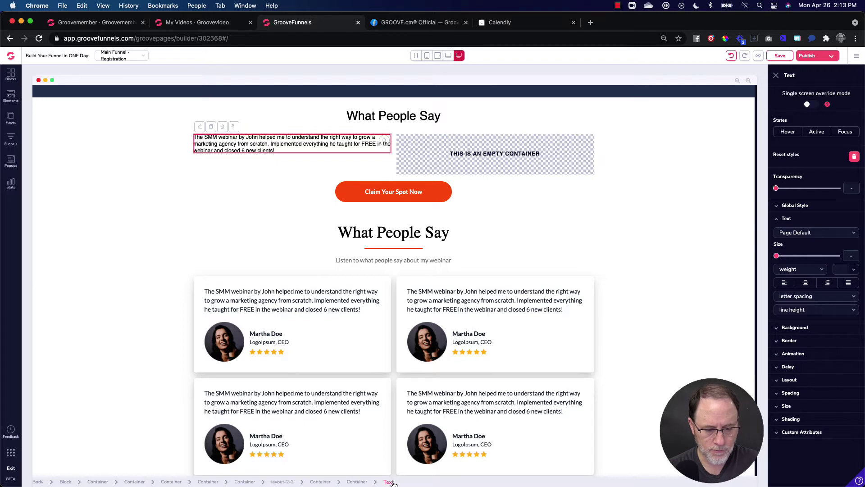
Step: Add an Image element below the testimonial text inside the left column's nested container
click(357, 481)
click(321, 481)
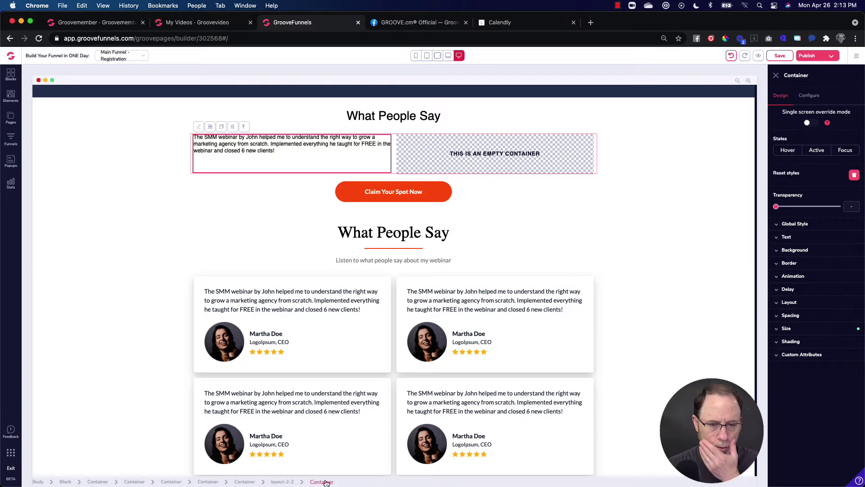
click(261, 150)
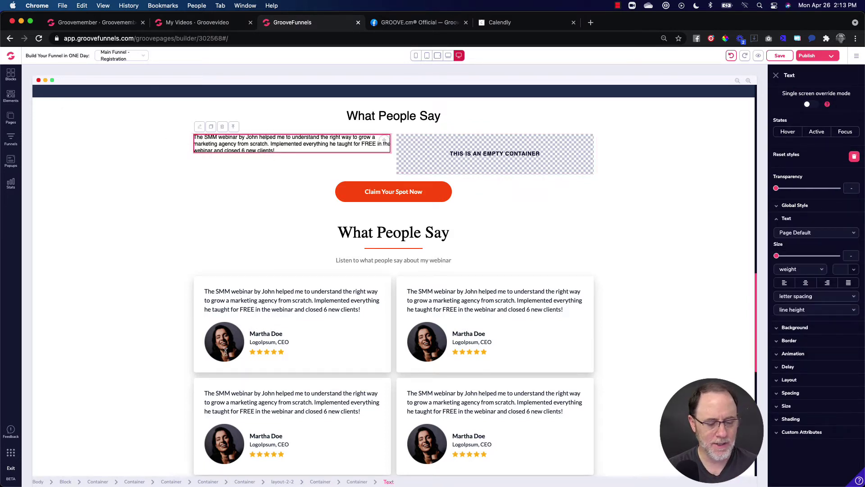
click(358, 482)
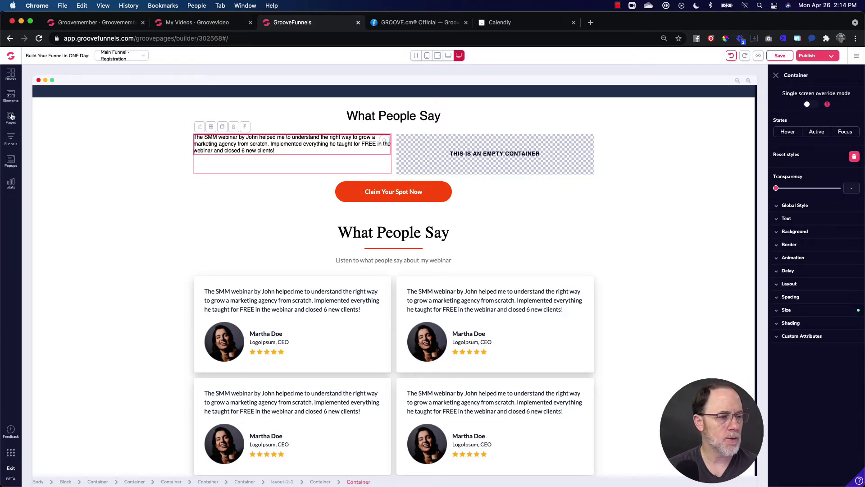
click(10, 95)
scroll(72, 253, down, 10)
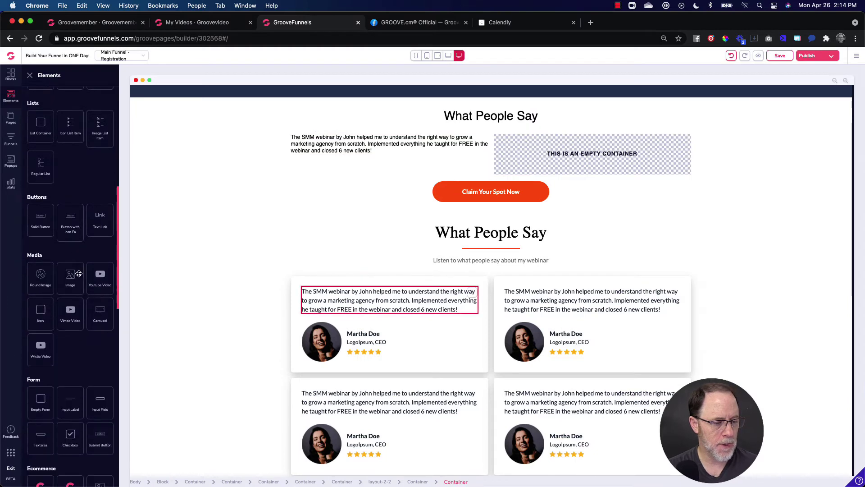
drag(73, 254, 361, 177)
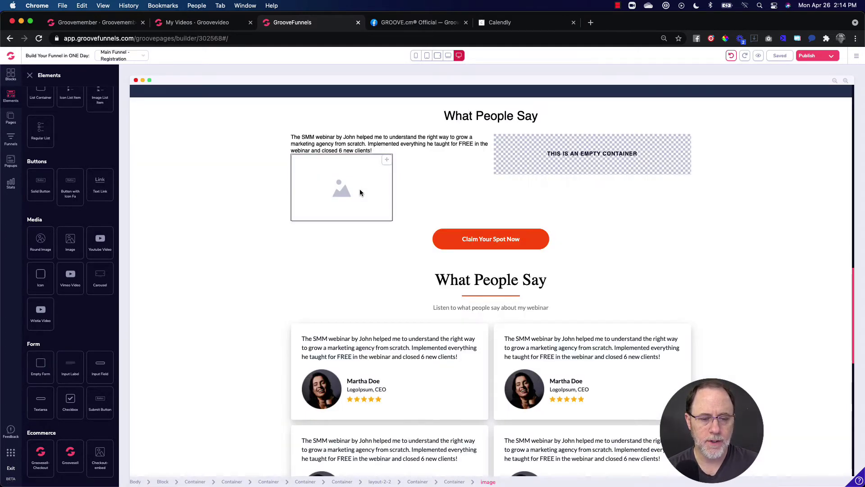
Step: Fill the new image element with the library photo of the woman in a straw hat and update it
click(360, 189)
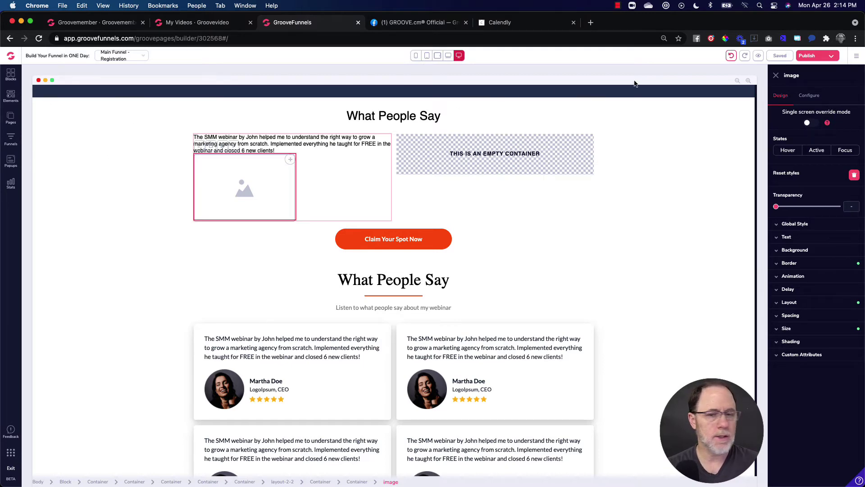
click(810, 98)
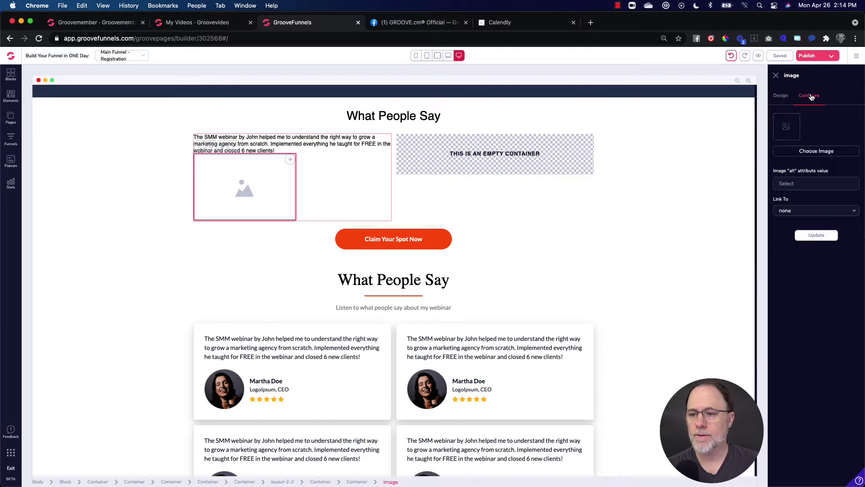
click(815, 152)
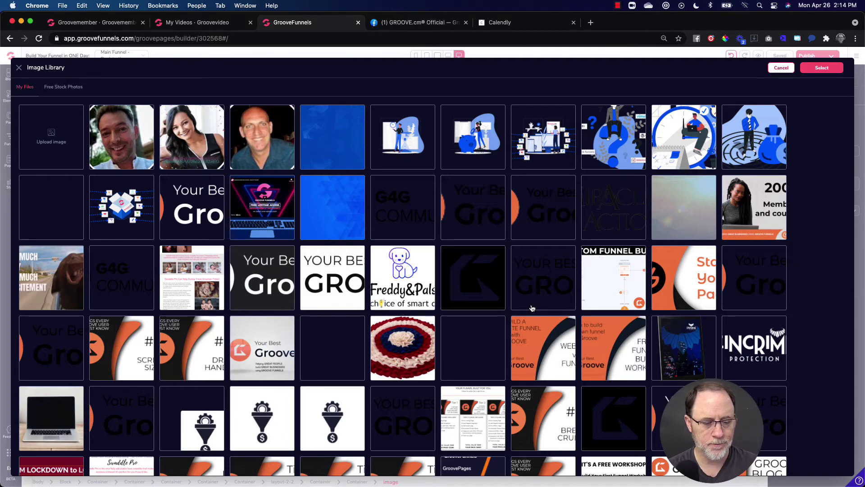
scroll(584, 299, down, 8)
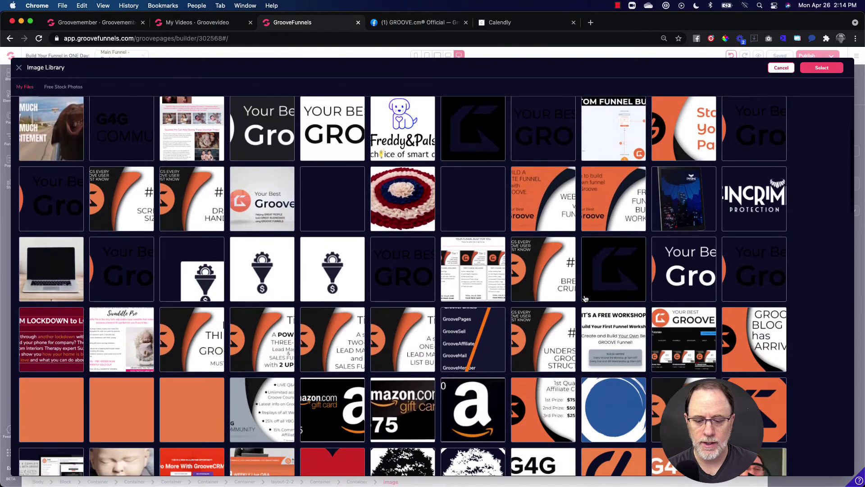
scroll(585, 299, down, 3)
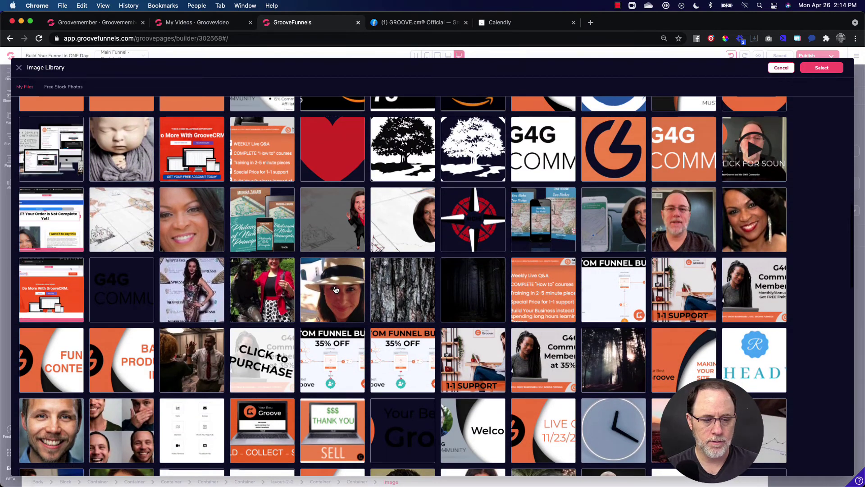
click(335, 289)
click(826, 68)
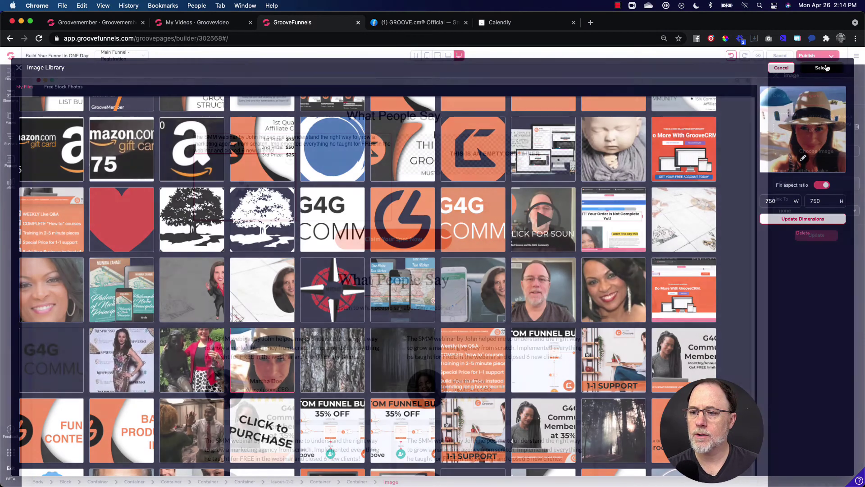
click(811, 234)
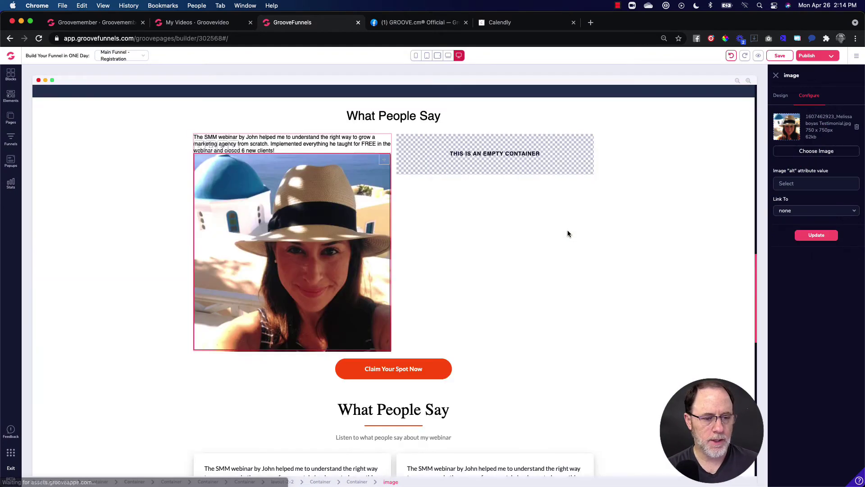
Step: Set the testimonial photo's width to 25% relative to its parent
click(780, 96)
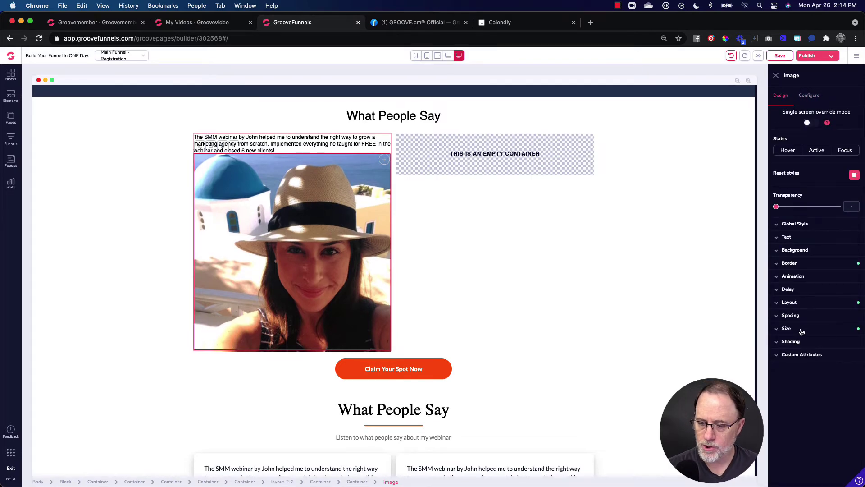
click(802, 332)
click(804, 357)
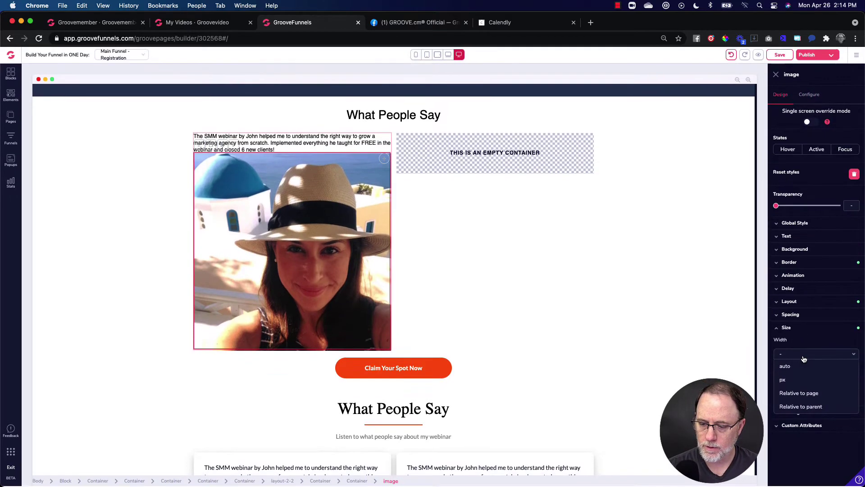
click(811, 407)
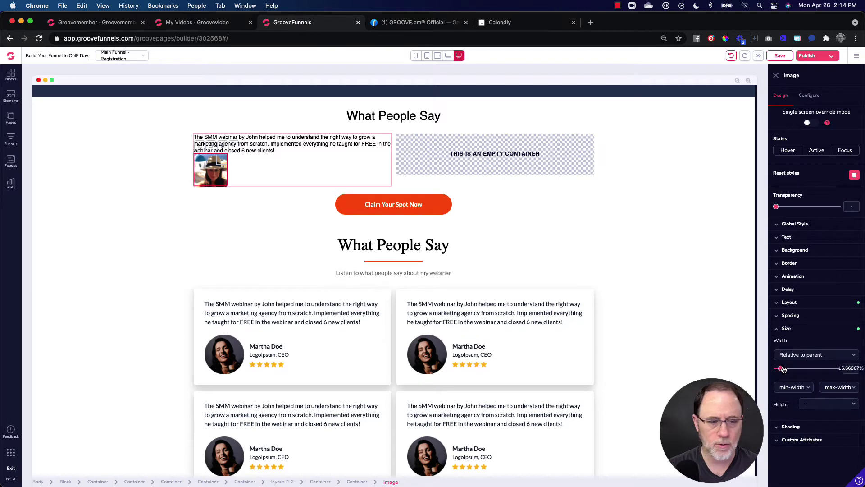
drag(782, 369, 790, 369)
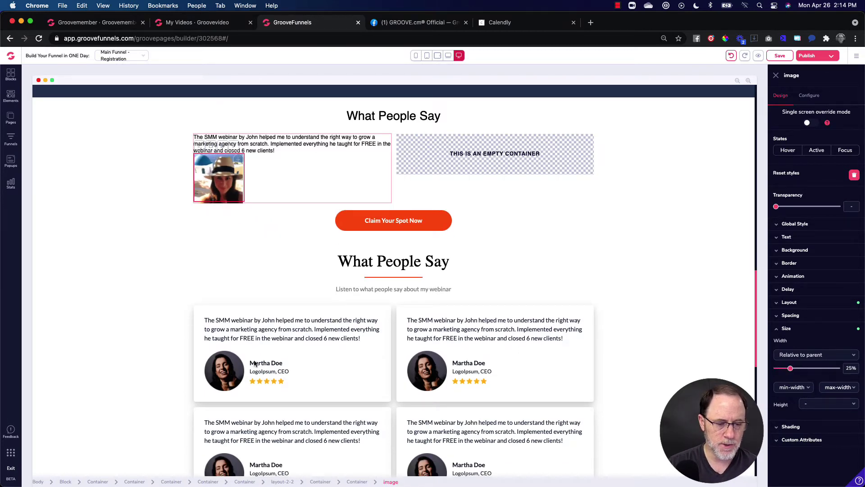
Step: Add a Container element between the testimonial quote and the photo, and move the photo into it
click(252, 178)
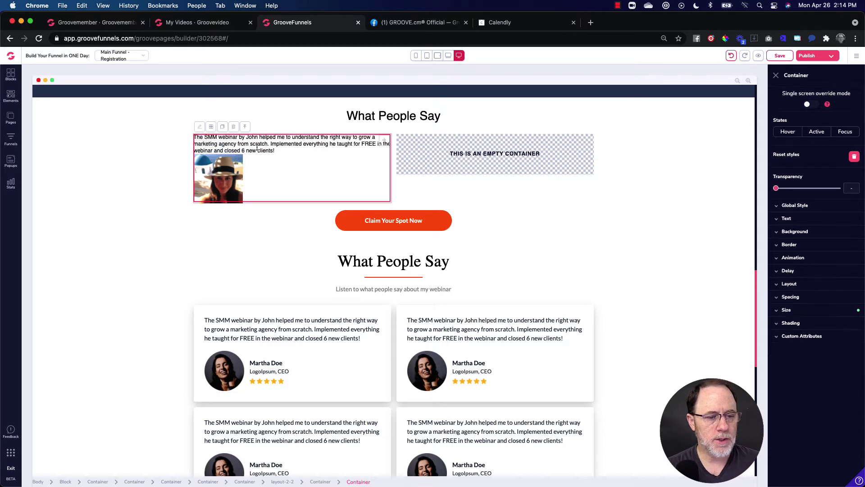
click(270, 148)
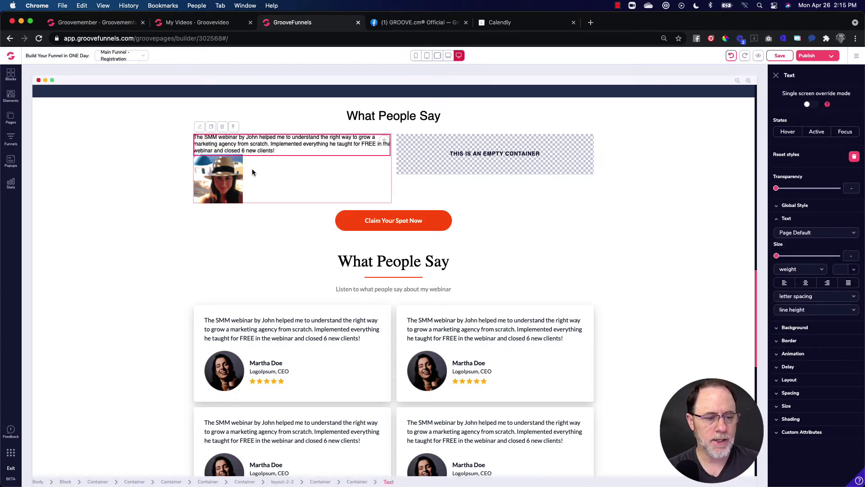
click(252, 173)
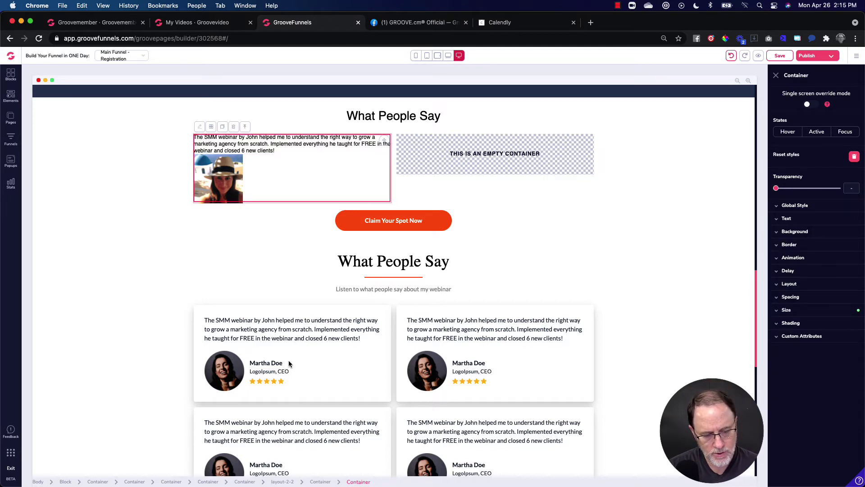
click(10, 97)
drag(41, 121, 325, 182)
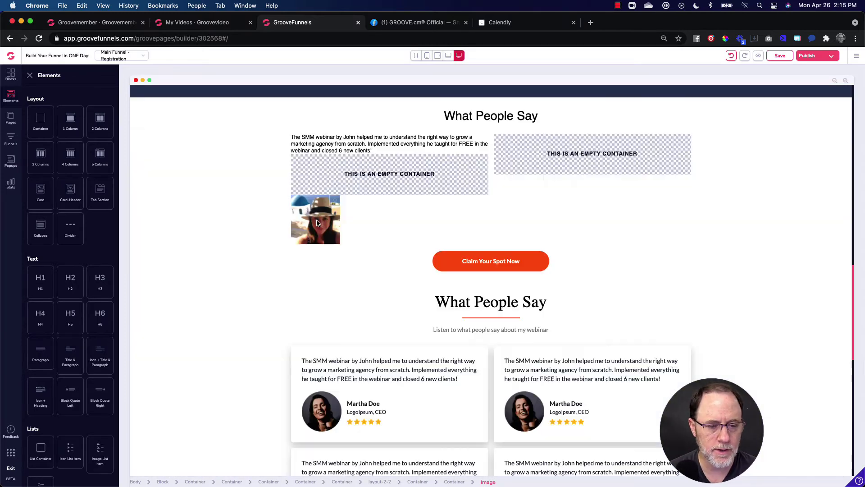
click(316, 222)
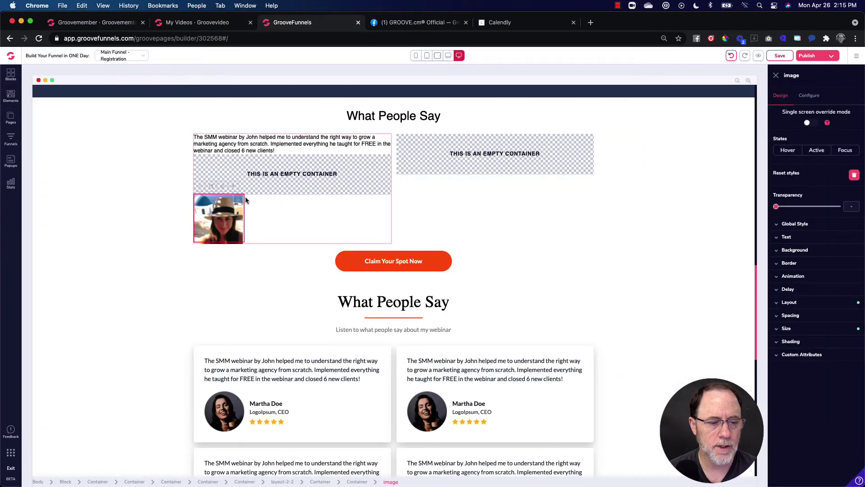
drag(241, 204, 247, 179)
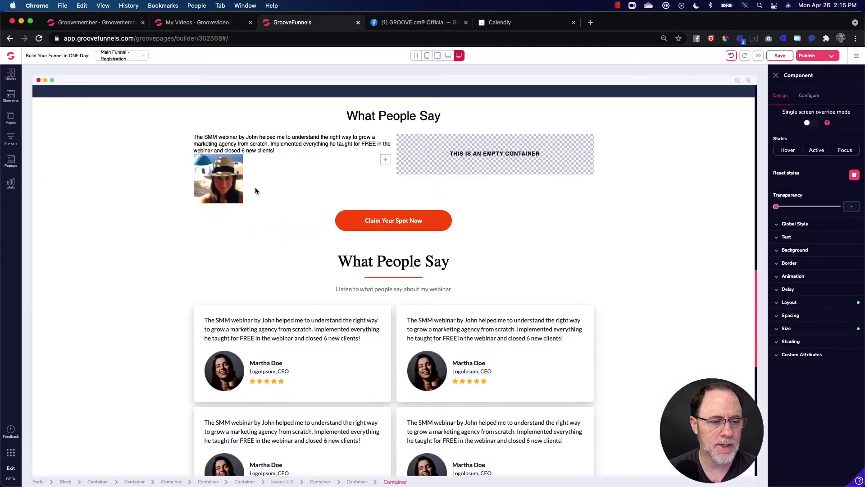
Step: Add a Paragraph element below the photo inside the photo's container
click(263, 188)
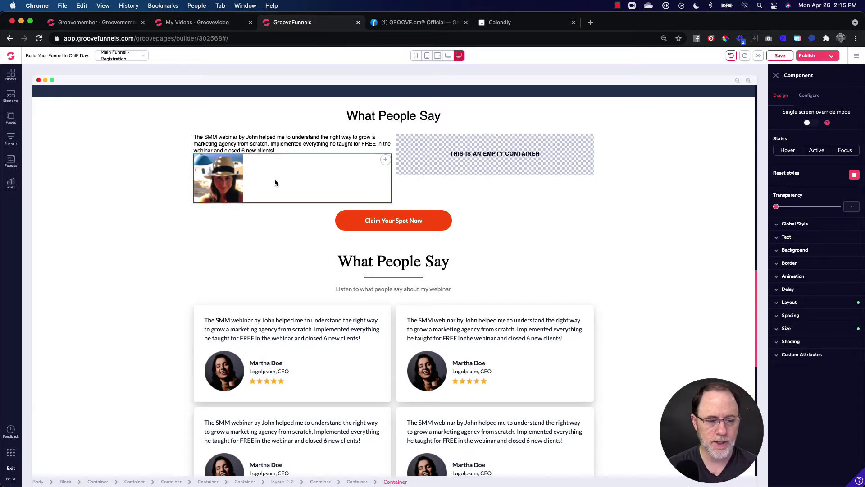
click(11, 96)
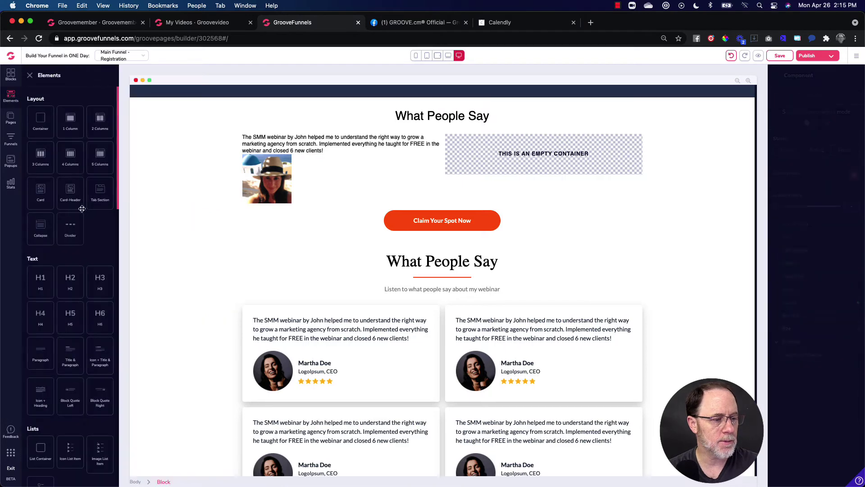
scroll(74, 234, down, 5)
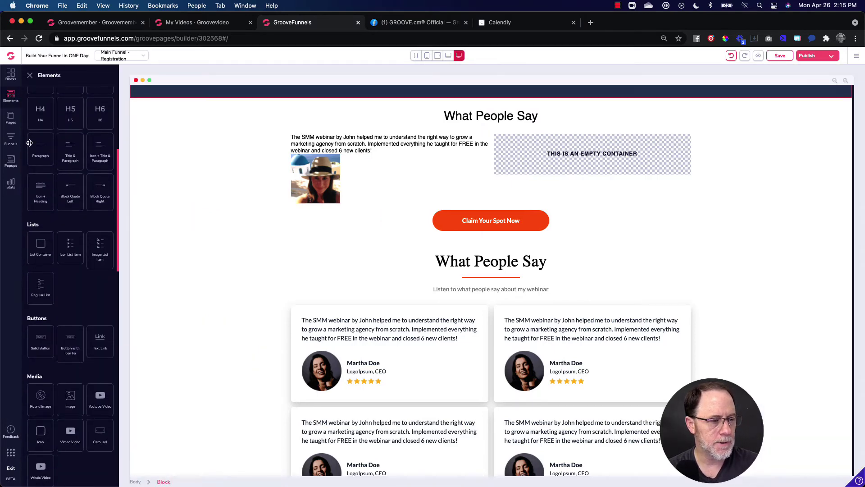
drag(36, 150, 323, 204)
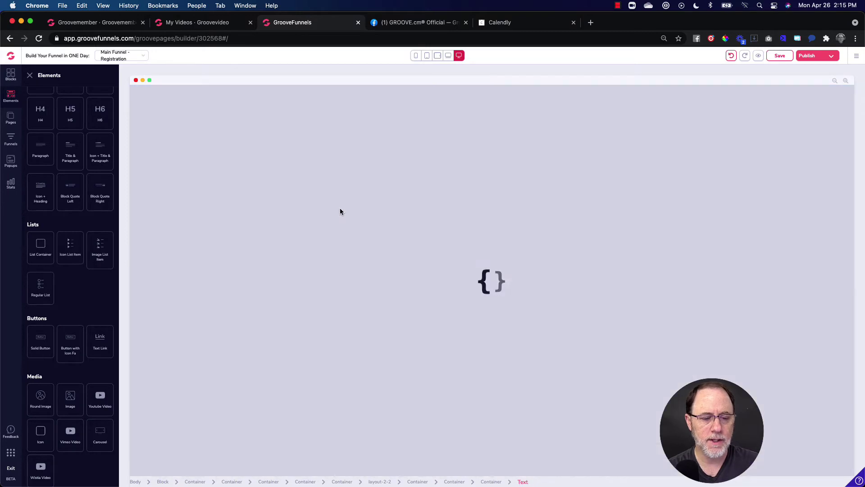
Step: Set the layout direction of the container holding the photo and paragraph to Horizontal
click(356, 201)
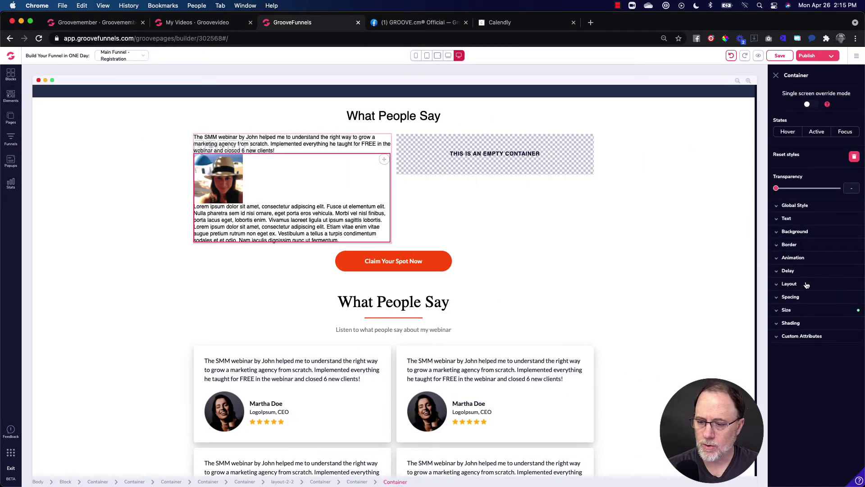
click(807, 285)
click(796, 320)
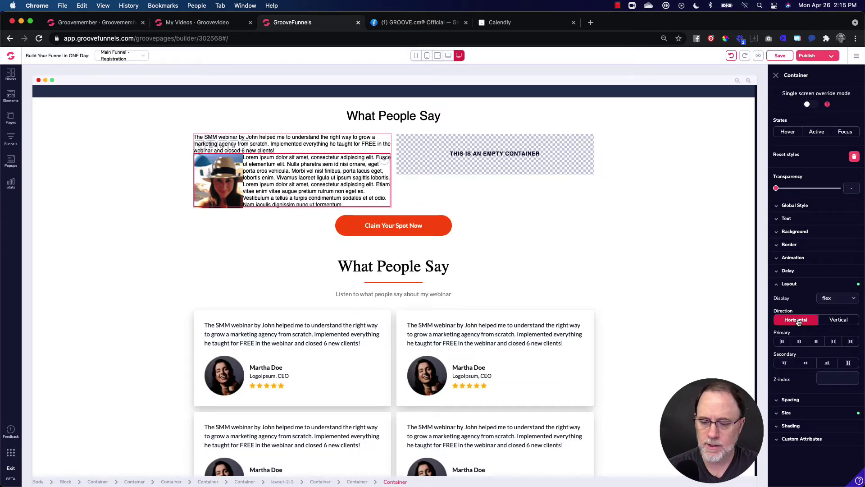
Step: Replace the placeholder text beside the photo with the reviewer's full name and "LogoIpsum, CEO" on a second line
double_click(304, 178)
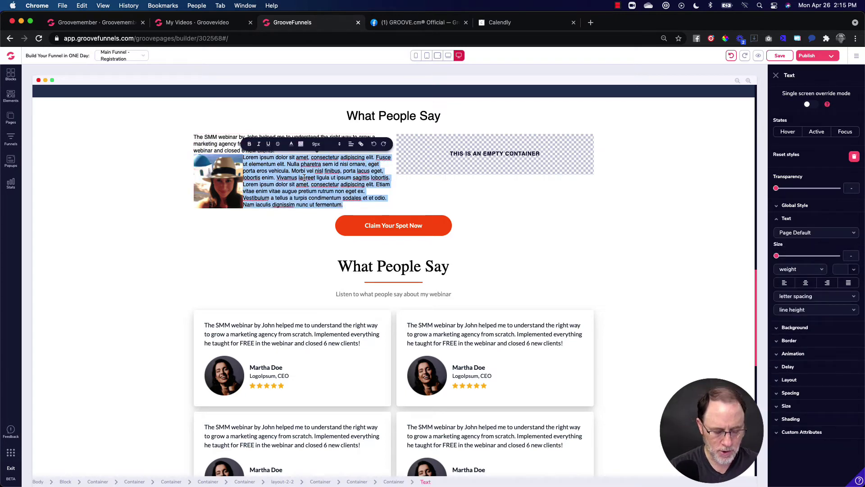
key(BackSpace)
text(Martha)
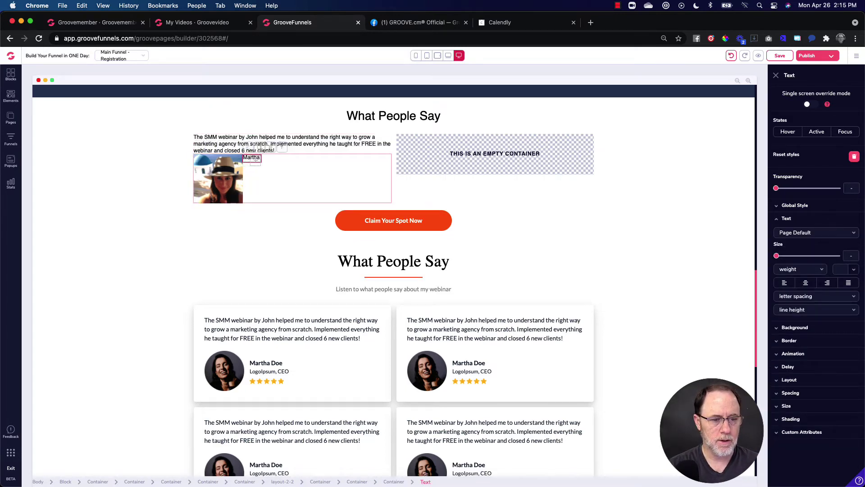
text( Doe)
key(Return)
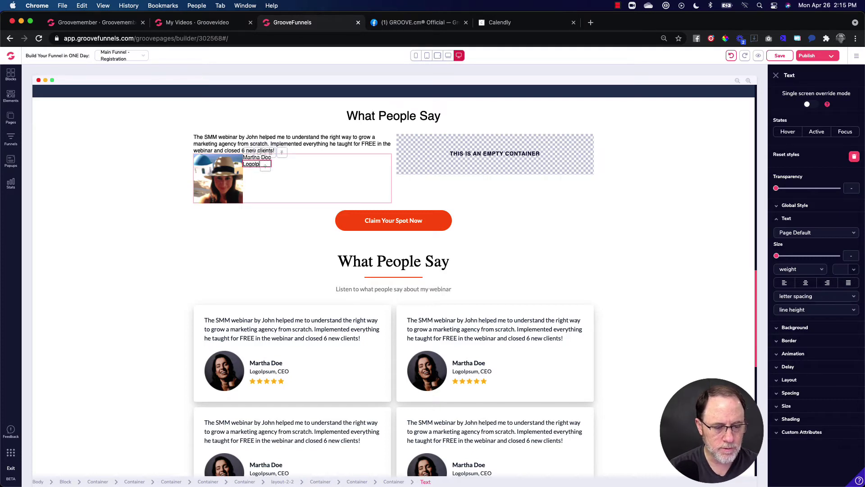
text(LogoIpsum, CEO)
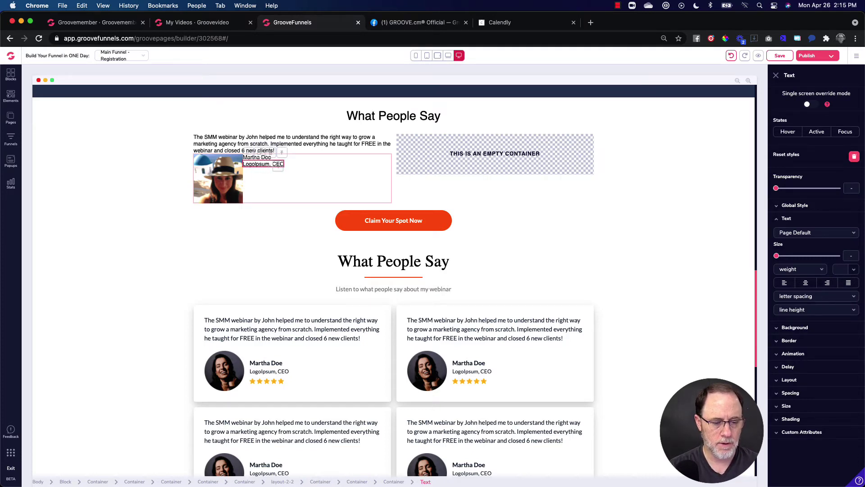
Step: Try to move the star rating image from the template's first testimonial card into the new photo container
click(264, 380)
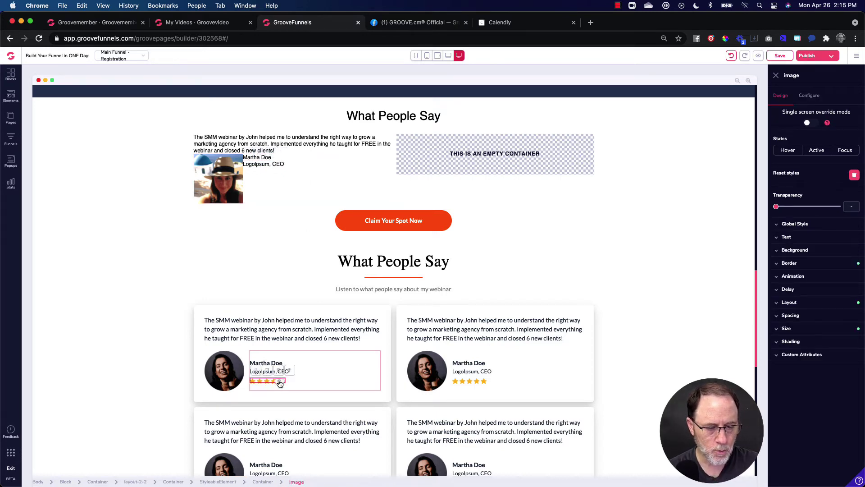
drag(280, 383, 272, 187)
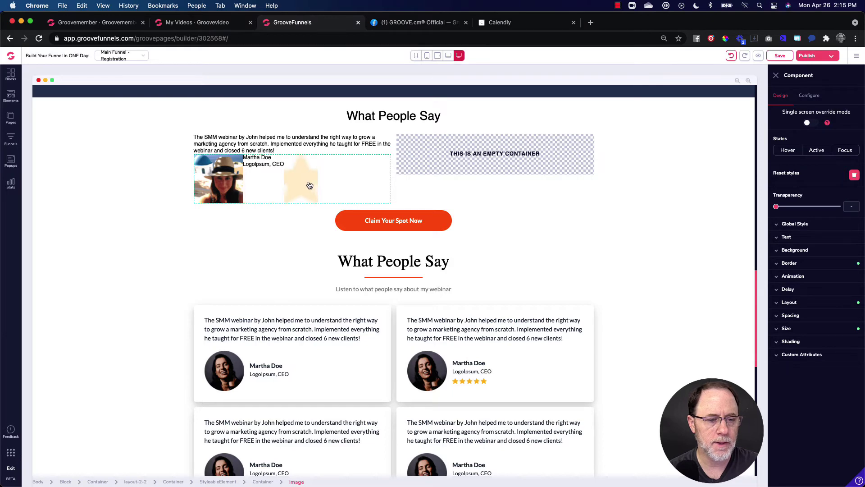
drag(271, 219, 284, 384)
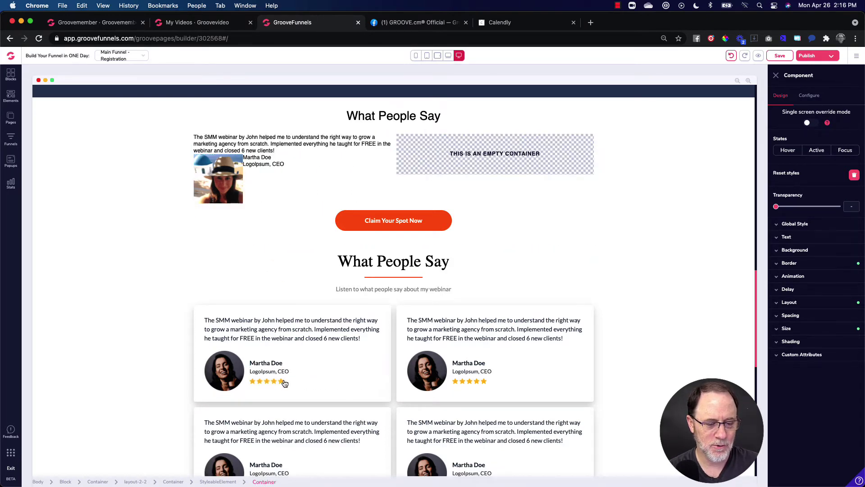
Step: Align the photo container's contents to the start on the primary axis and to the center on the secondary axis
click(276, 191)
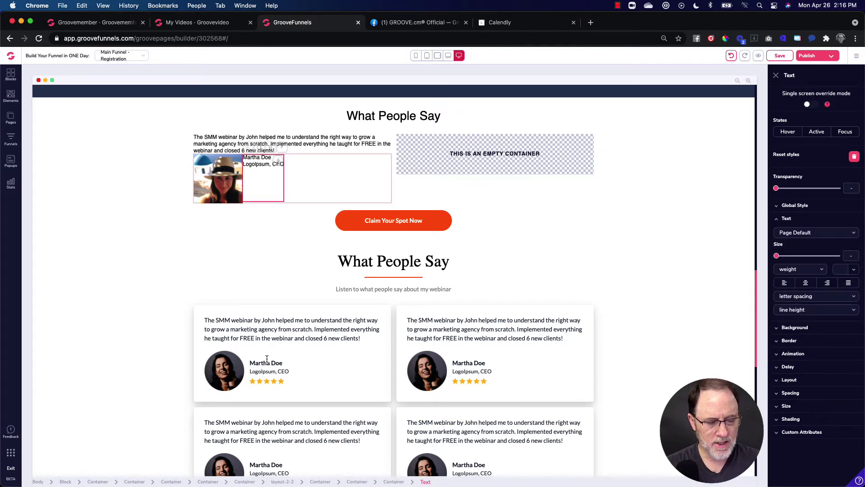
click(314, 179)
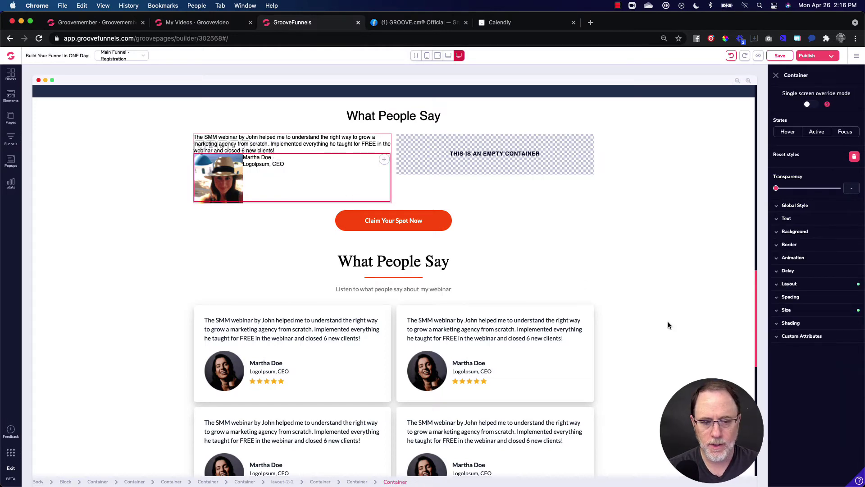
click(806, 285)
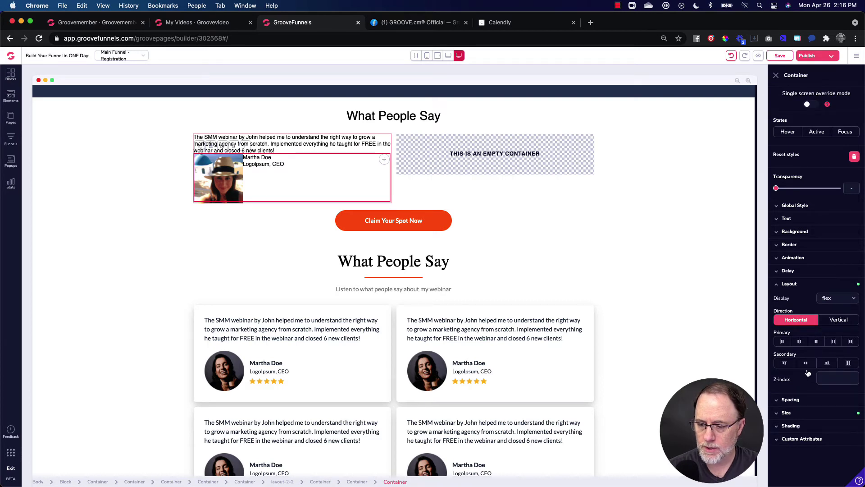
click(783, 342)
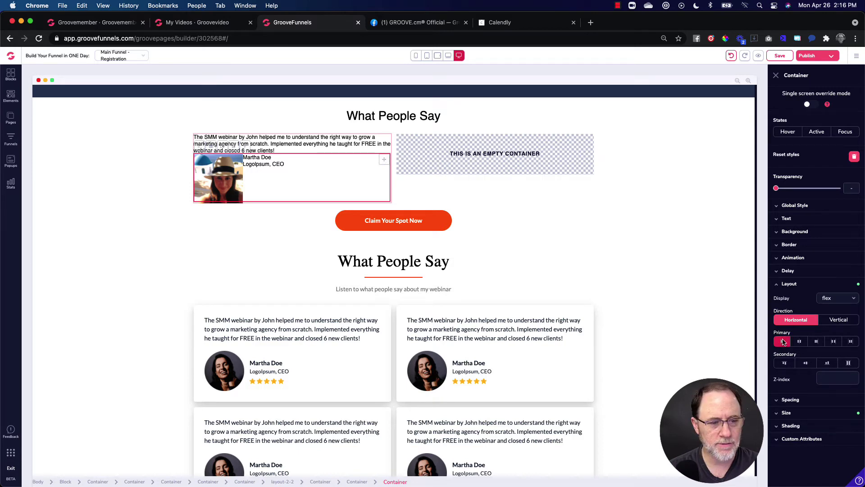
click(806, 364)
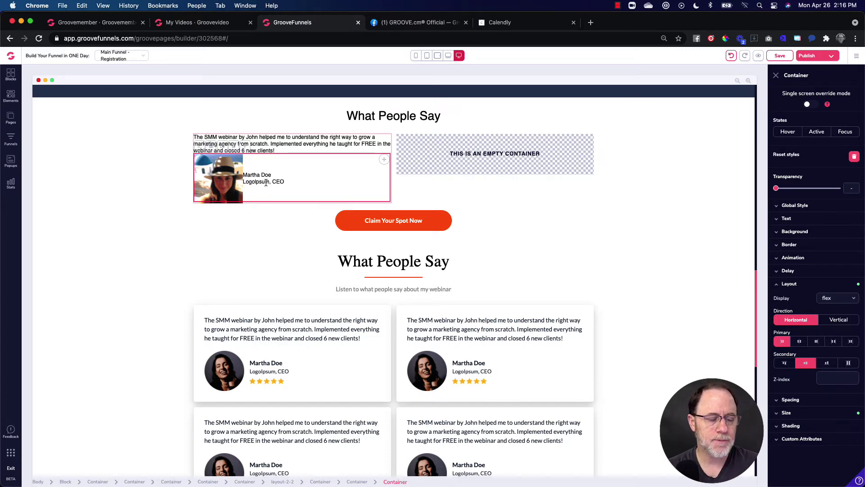
Step: Set the padding of the container holding the quote and photo row to 1.5rem on all four sides
click(240, 187)
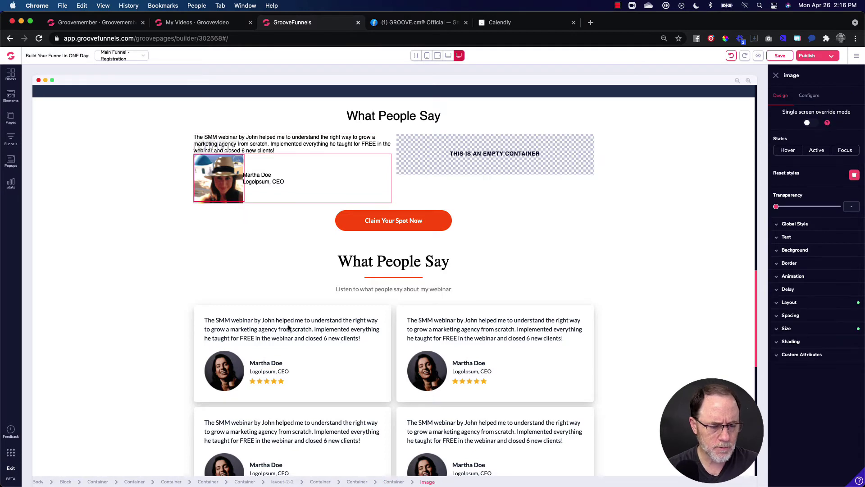
click(361, 482)
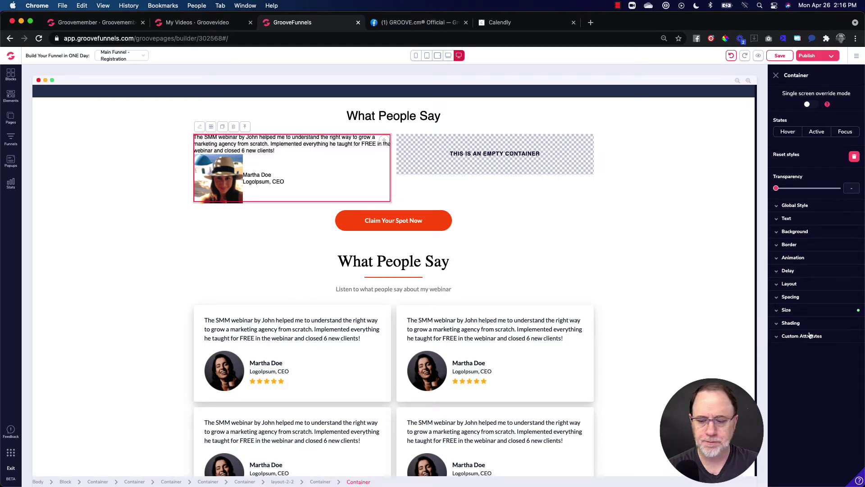
click(802, 297)
click(816, 324)
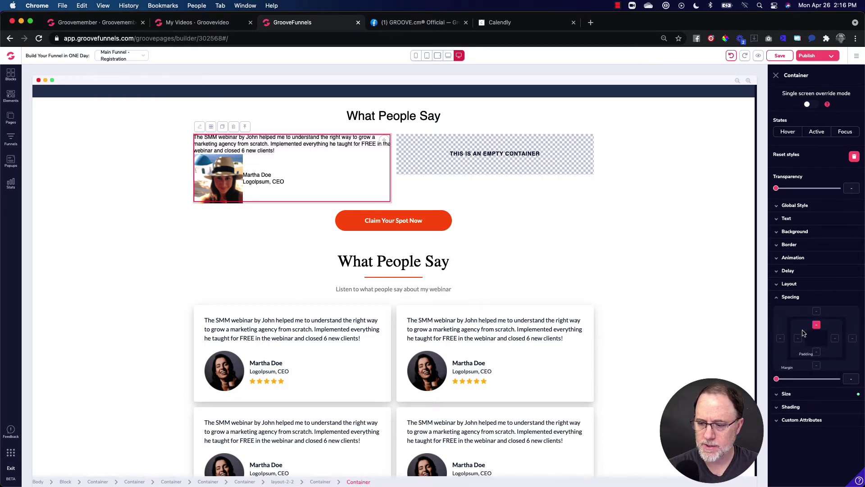
click(834, 338)
click(816, 352)
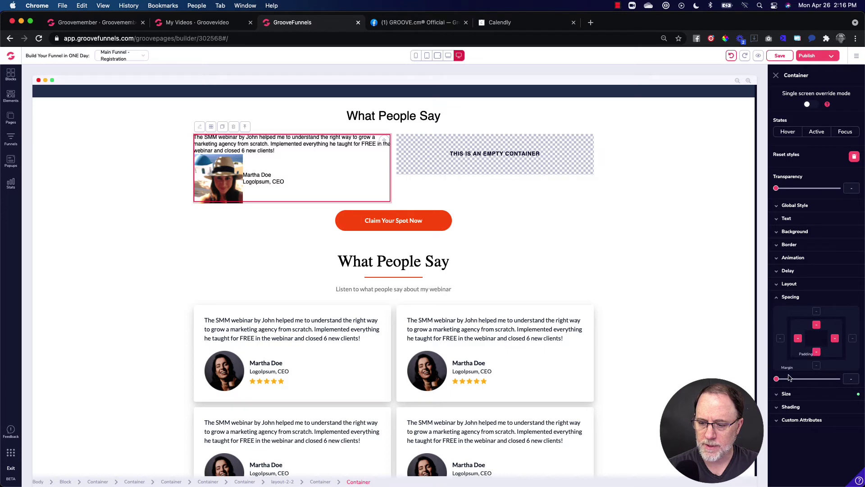
drag(775, 381, 797, 379)
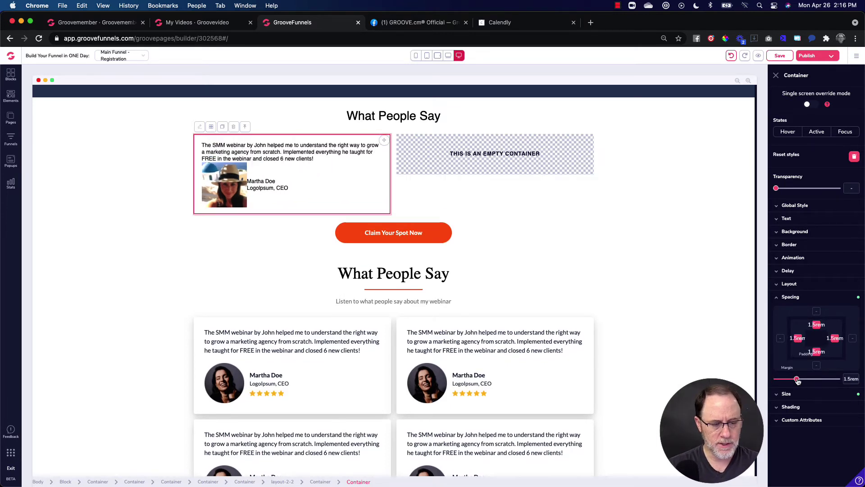
Step: Add a 1rem top margin to the container holding the photo and reviewer details
click(267, 170)
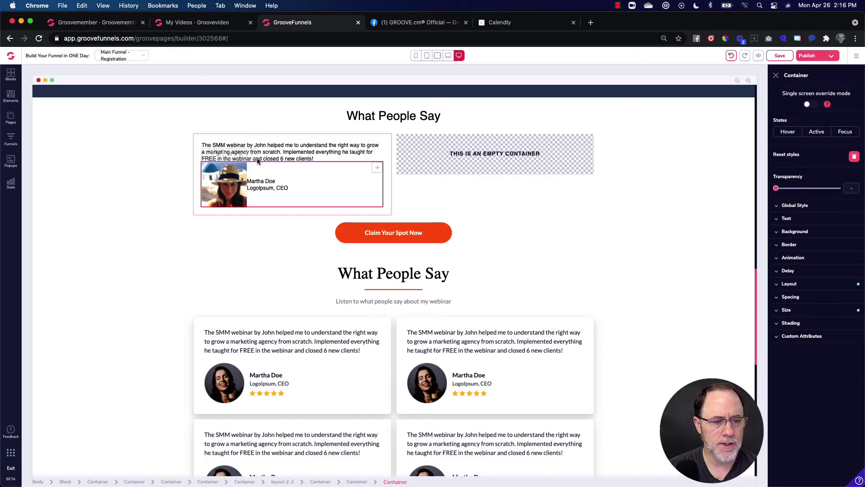
click(802, 297)
click(816, 311)
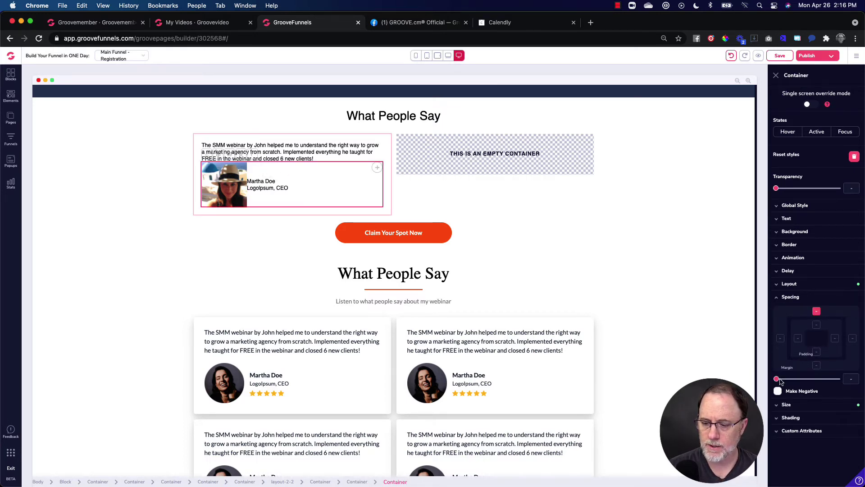
drag(776, 379, 791, 382)
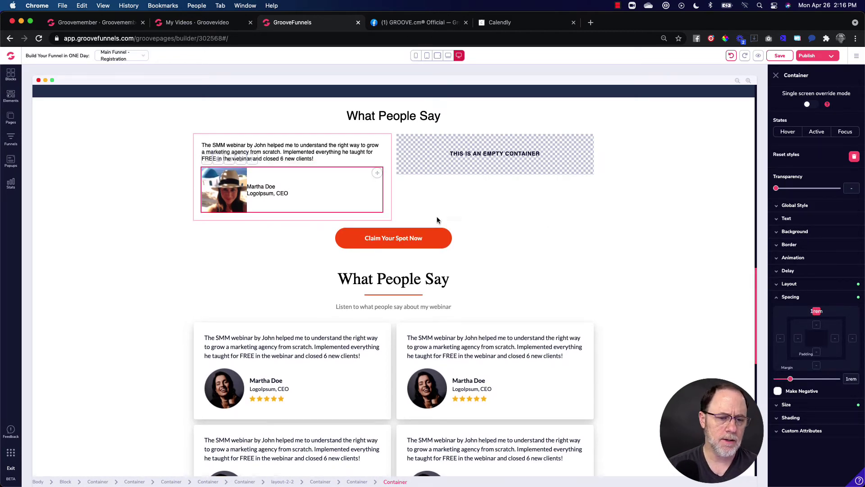
Step: Apply an xl shadow to the outer container of the new testimonial card
click(389, 215)
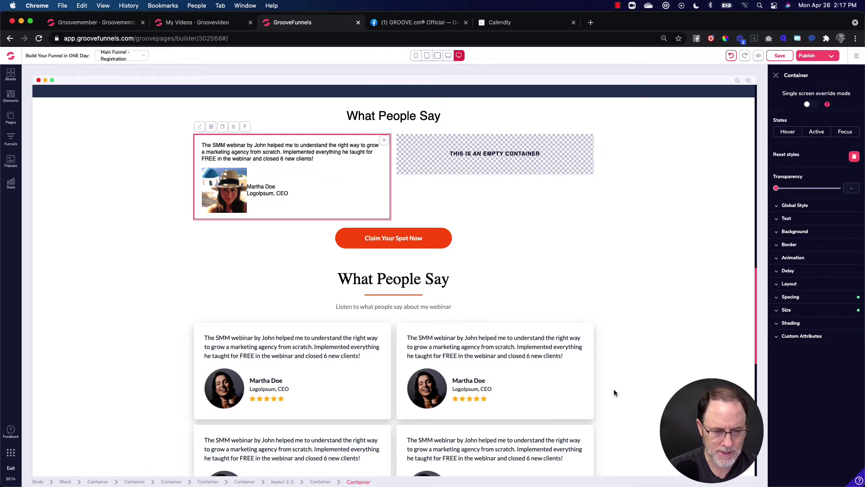
click(791, 325)
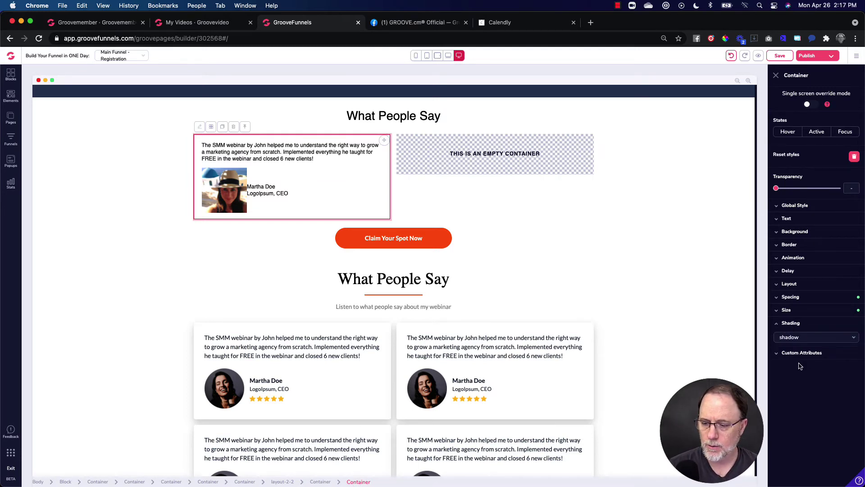
click(799, 339)
click(805, 408)
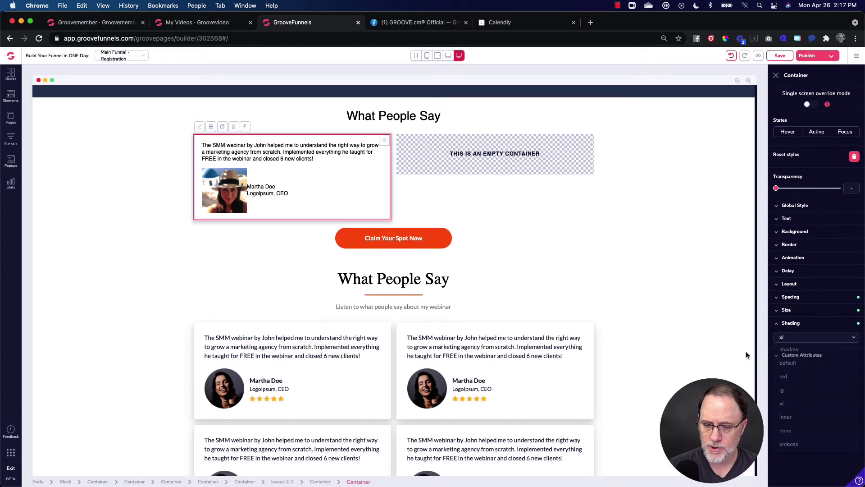
click(635, 250)
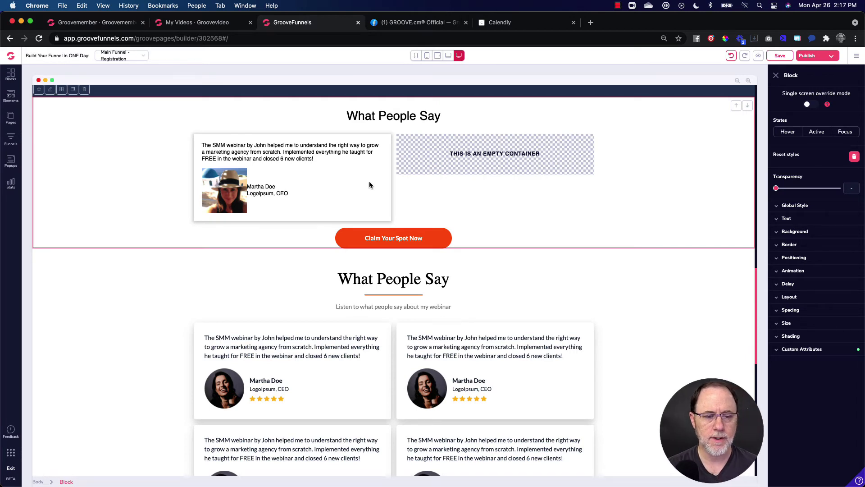
Step: Set the left padding of the reviewer's name text beside the photo to 1.25rem
click(261, 189)
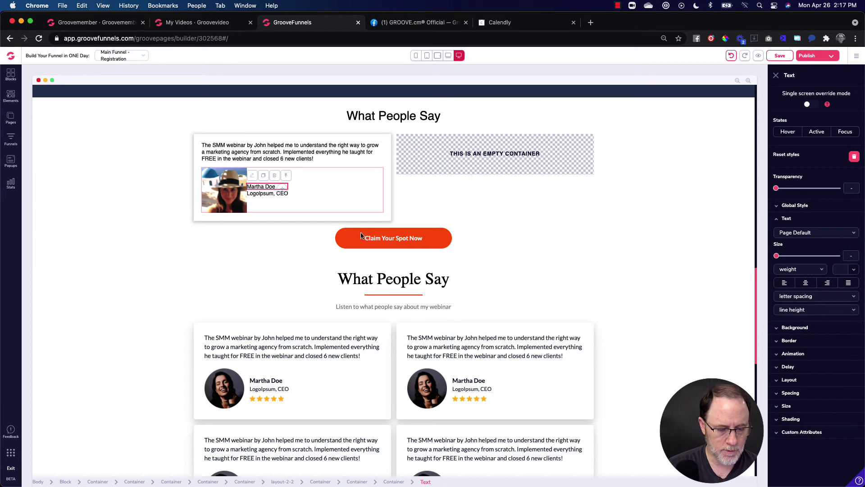
click(793, 393)
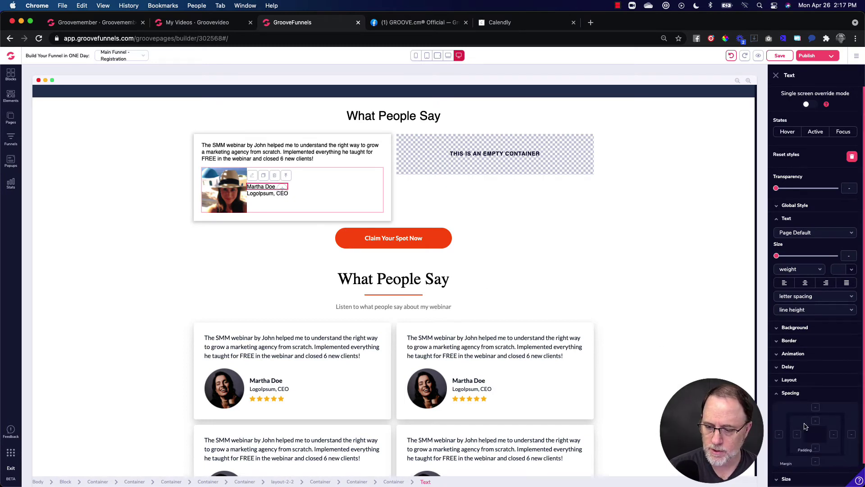
click(797, 435)
drag(776, 474, 793, 474)
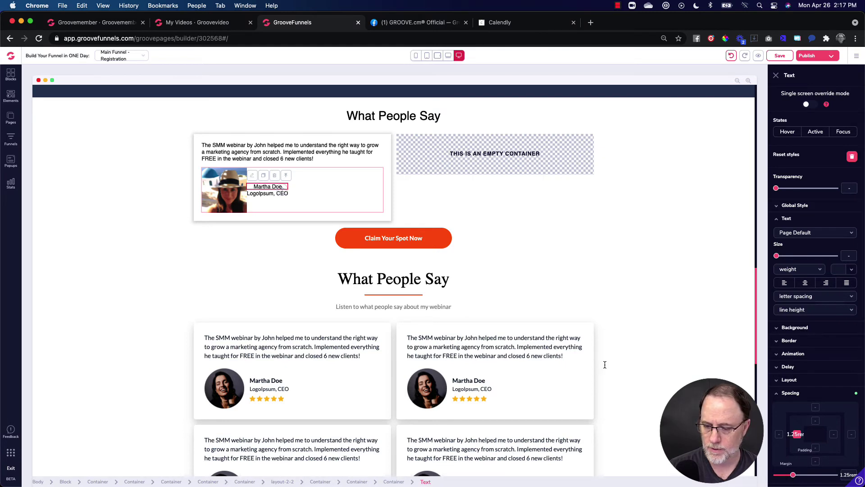
Step: Give the "LogoIpsum, CEO" line beneath the reviewer's name a left padding of 1.25rem
click(268, 193)
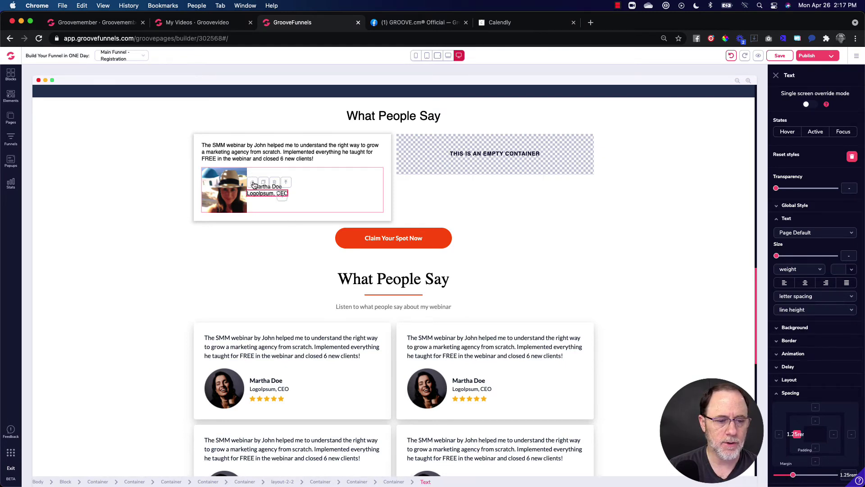
click(790, 393)
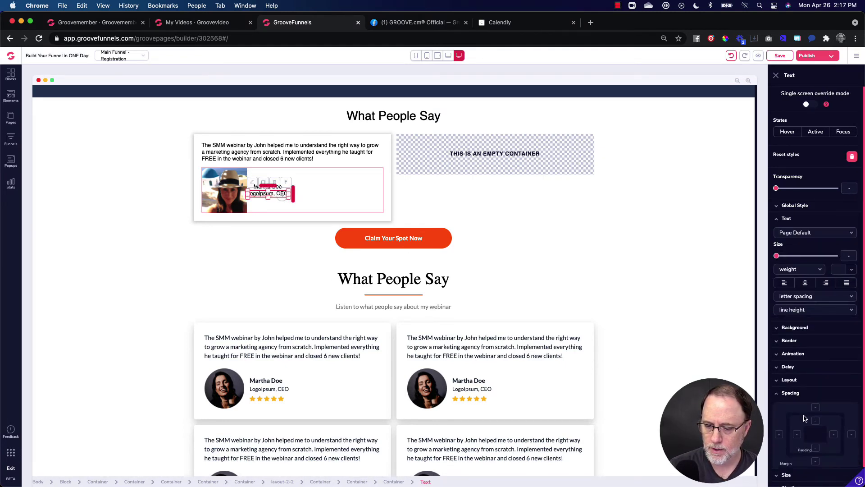
click(797, 433)
scroll(795, 437, down, 1)
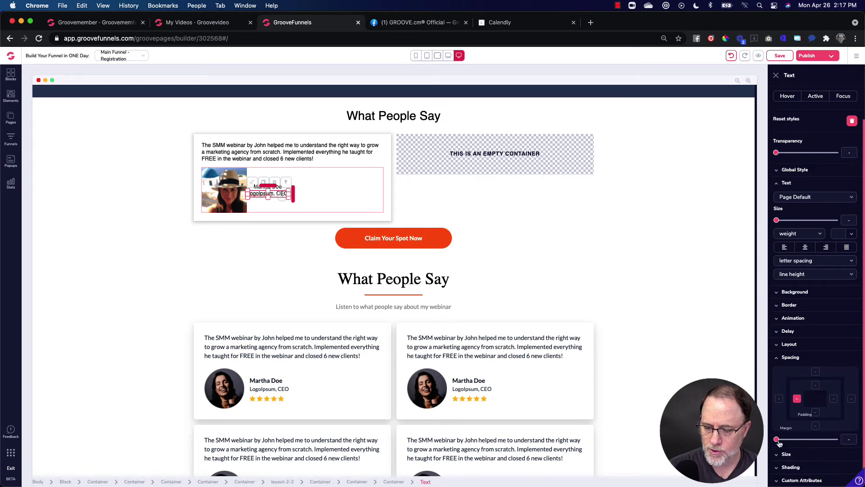
drag(777, 440, 793, 443)
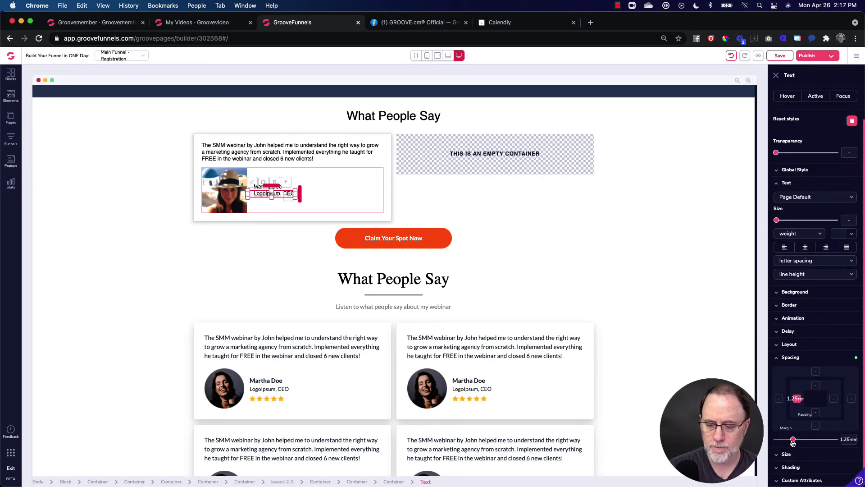
click(461, 187)
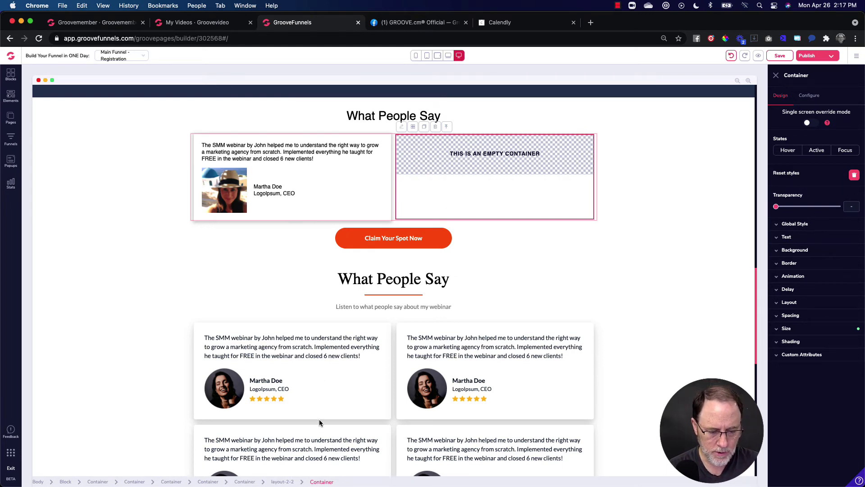
Step: Duplicate the finished testimonial card and move the copy into the empty second column
click(250, 155)
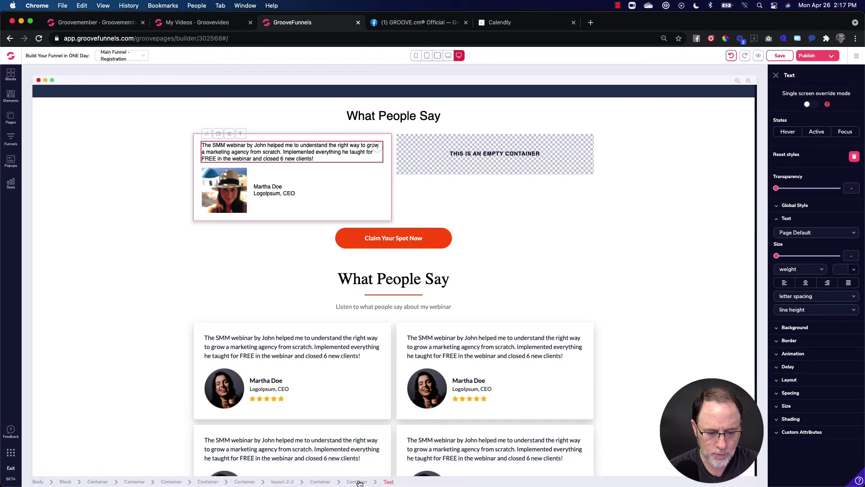
click(360, 482)
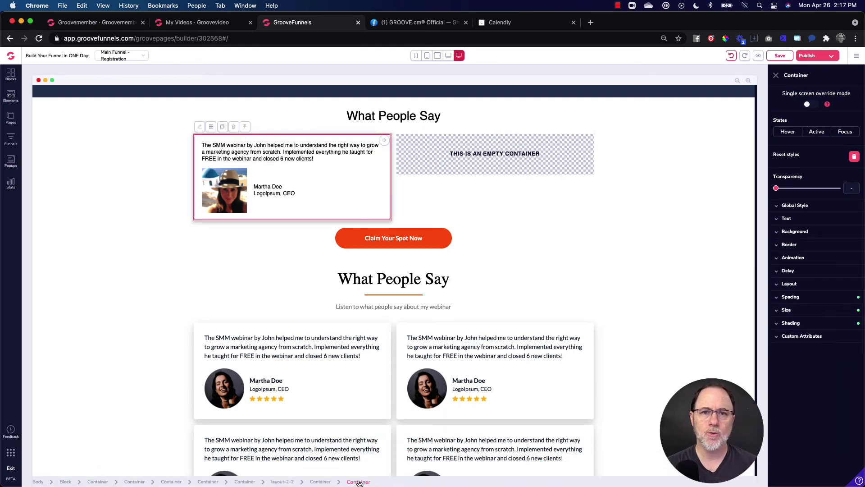
click(223, 127)
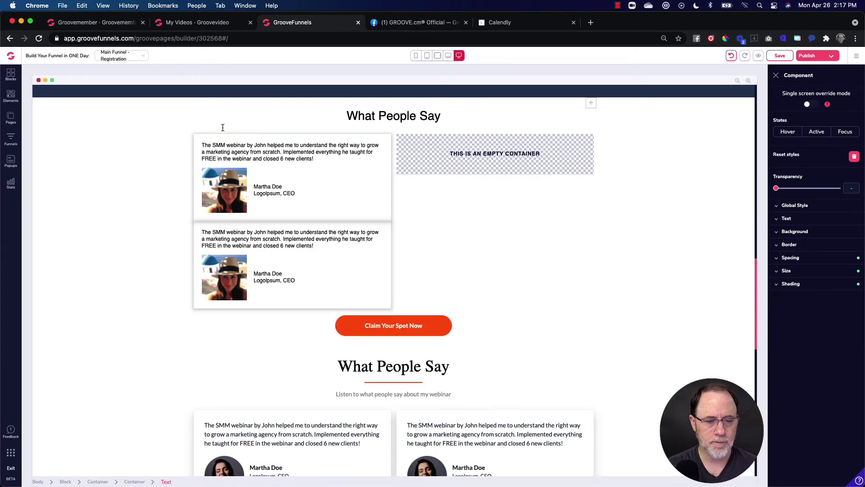
click(386, 229)
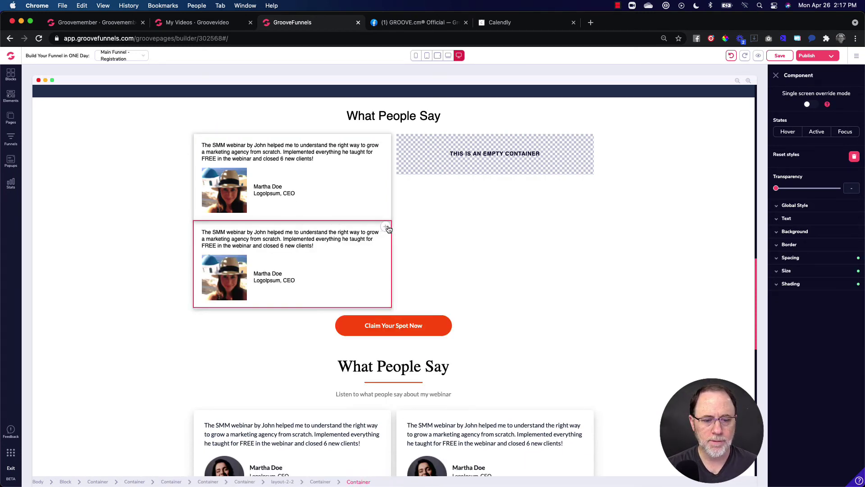
drag(388, 229, 514, 169)
click(655, 237)
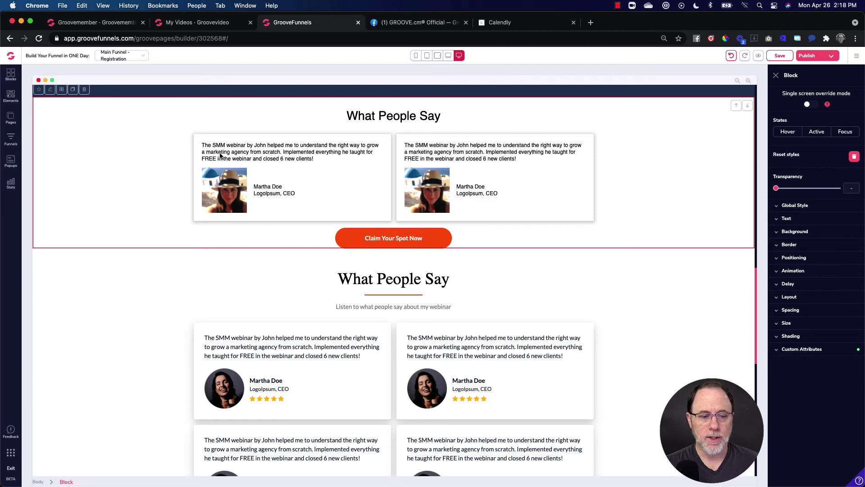
Step: Duplicate the whole two-column layout holding both testimonial cards to add a second row of testimonials
click(299, 180)
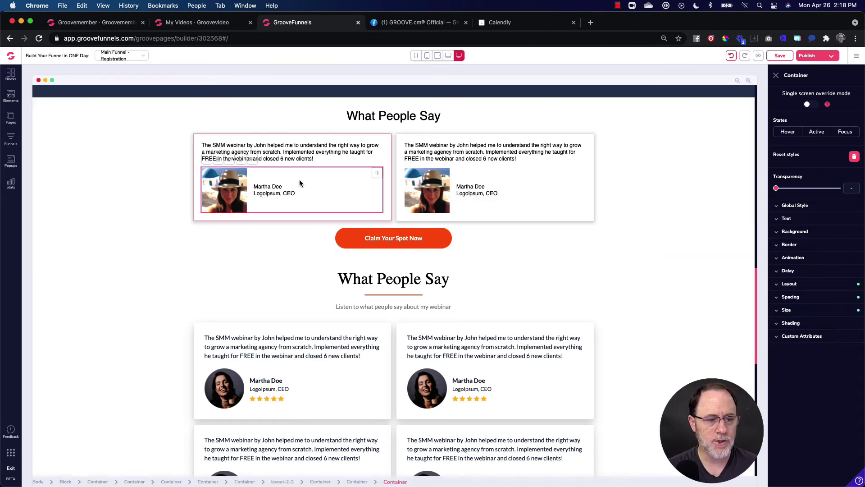
click(254, 159)
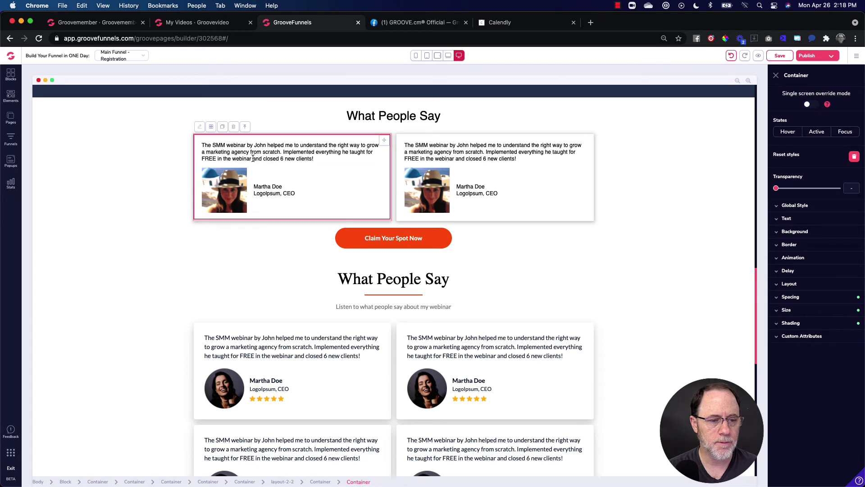
click(245, 128)
click(247, 129)
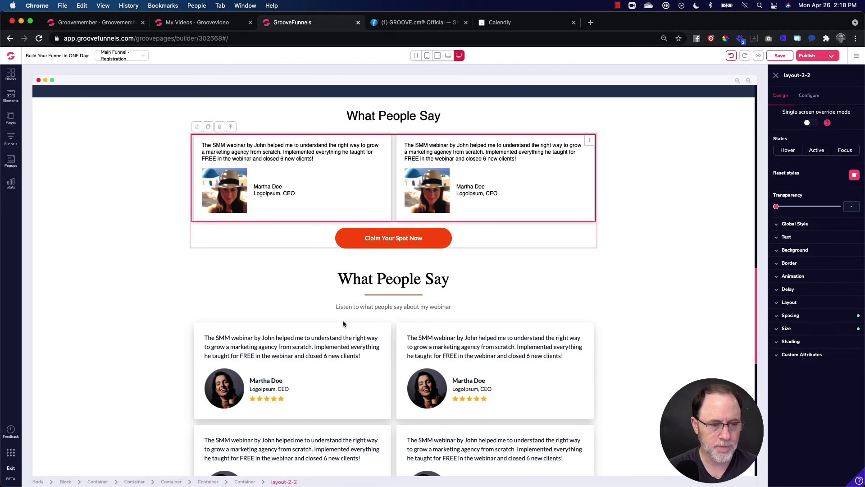
click(209, 127)
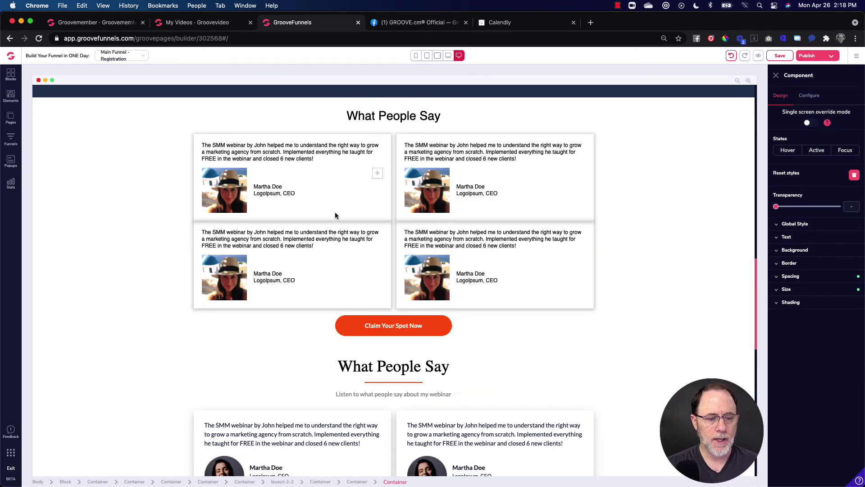
click(654, 264)
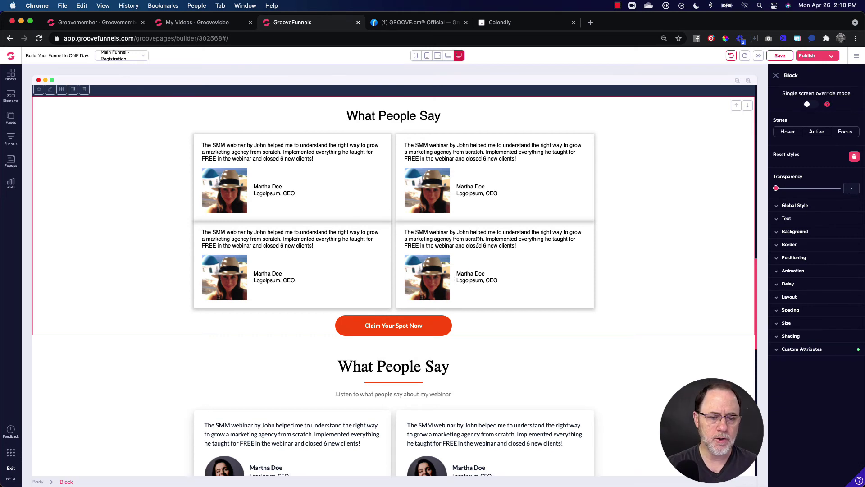
scroll(478, 241, down, 2)
scroll(478, 241, up, 2)
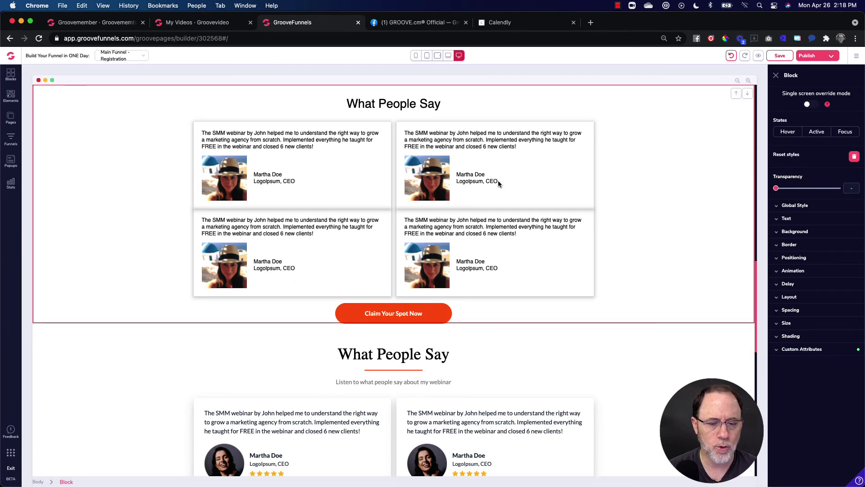
click(475, 175)
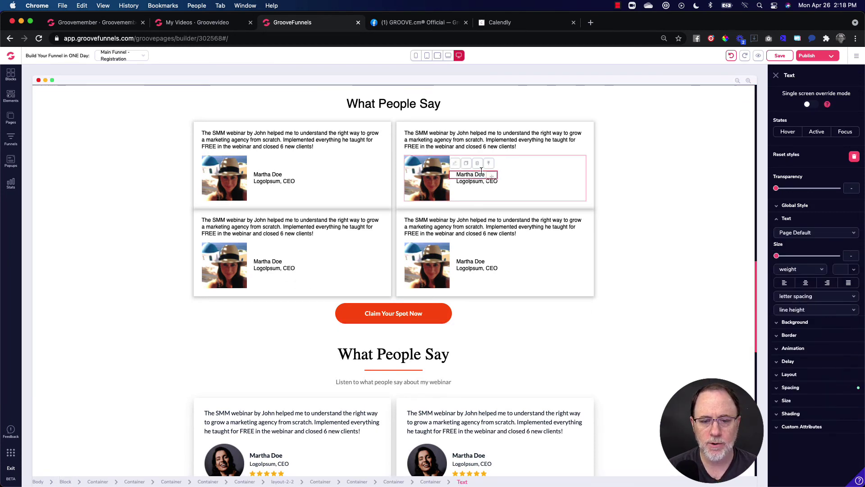
click(473, 175)
triple_click(479, 143)
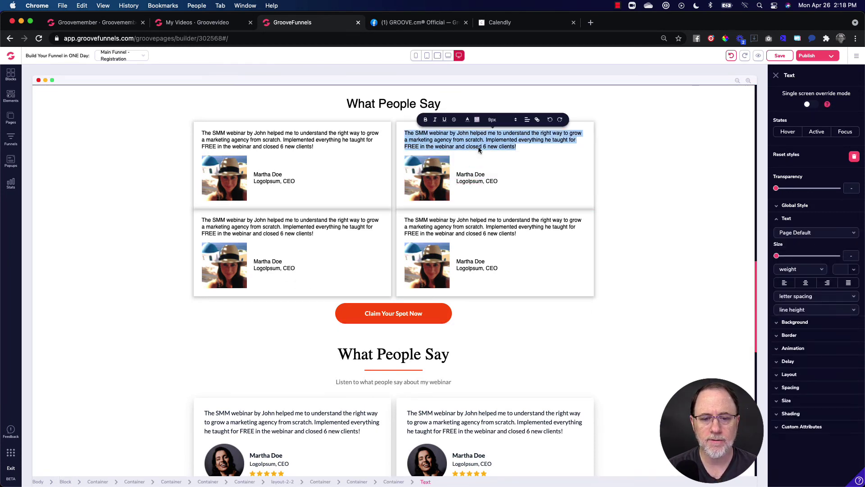
click(625, 237)
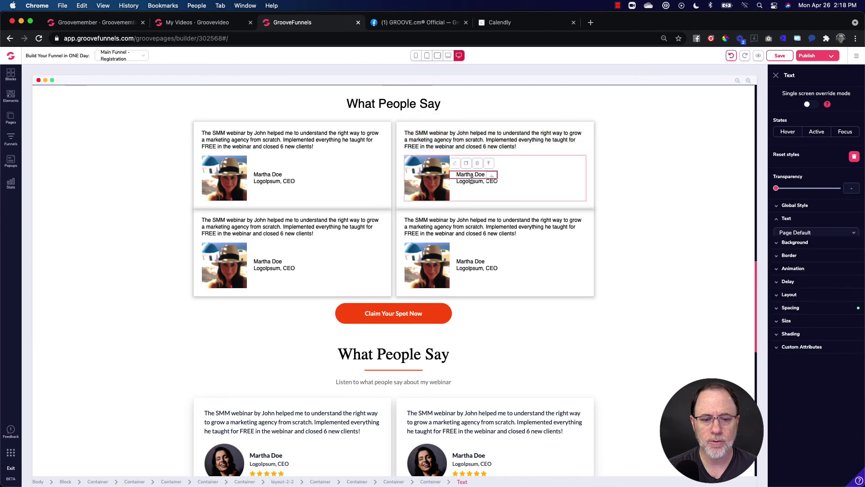
click(667, 260)
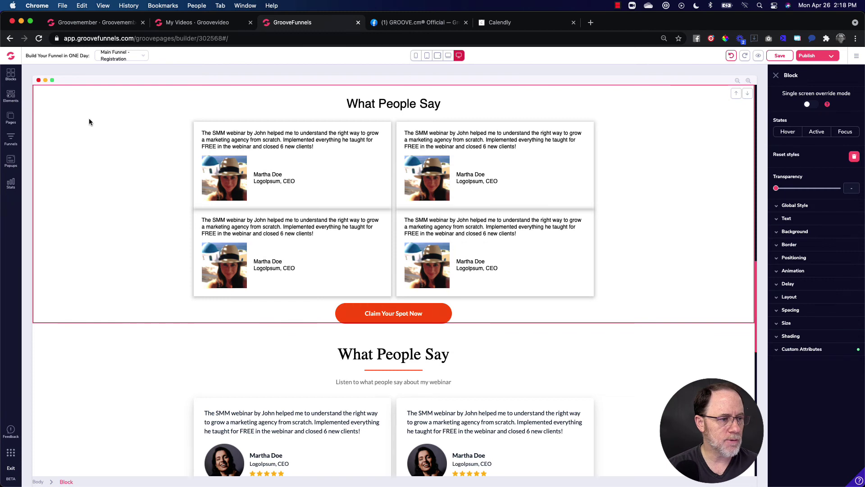
Step: Move the whole first-row, first-column testimonial card out of its column to sit directly above the two-column rows
click(365, 160)
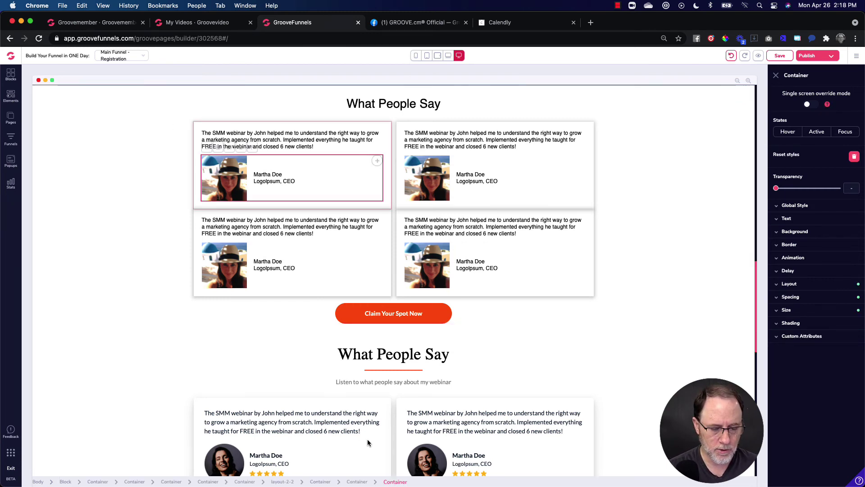
click(357, 481)
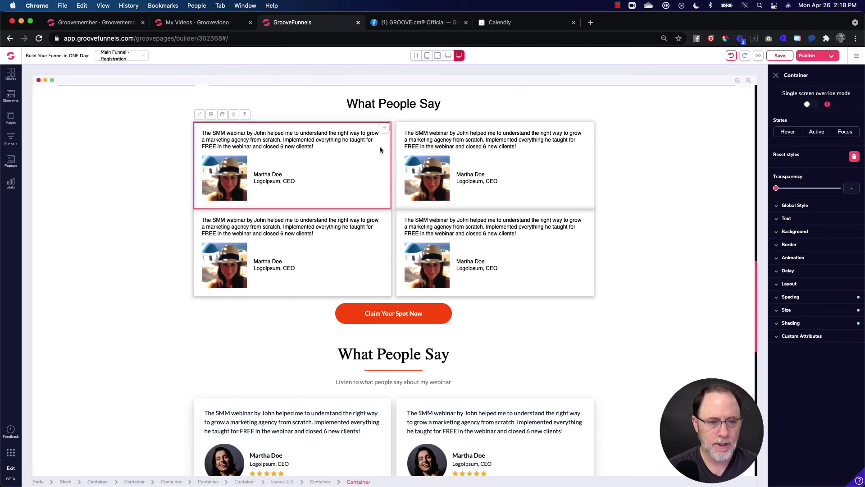
drag(385, 131, 572, 176)
Step: Move the reviewer photo from the lower first-column card into the empty column container and duplicate that container
click(320, 291)
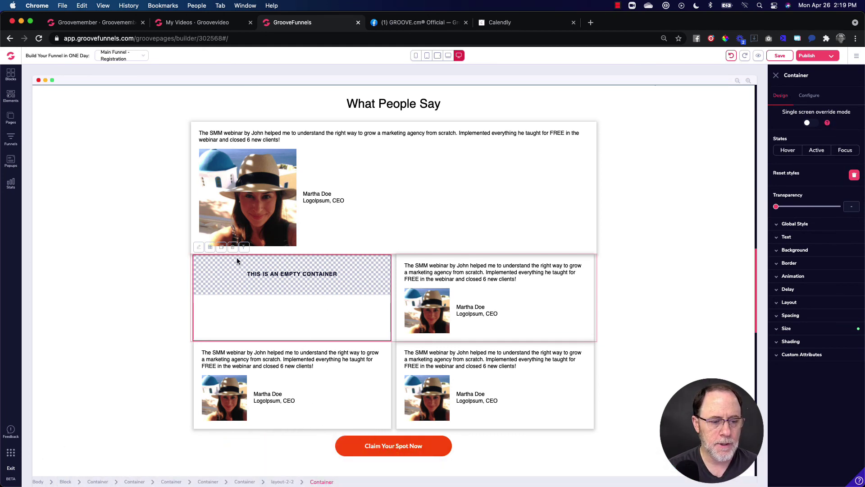
click(234, 396)
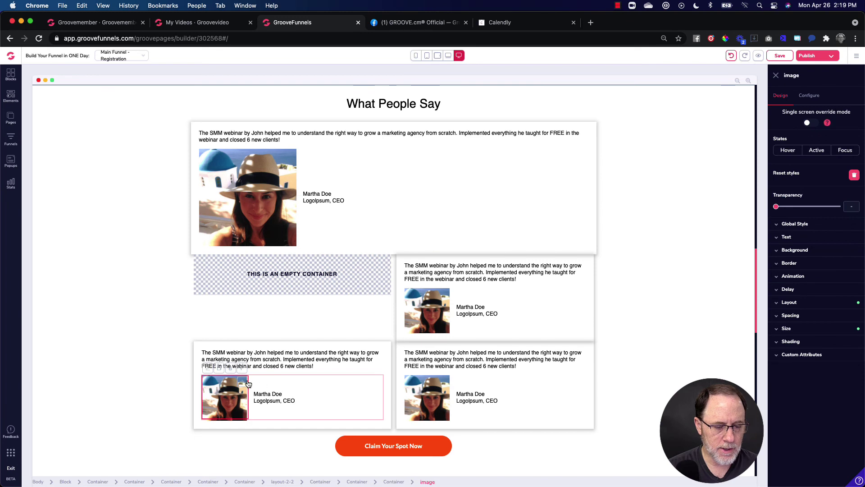
drag(248, 383, 317, 279)
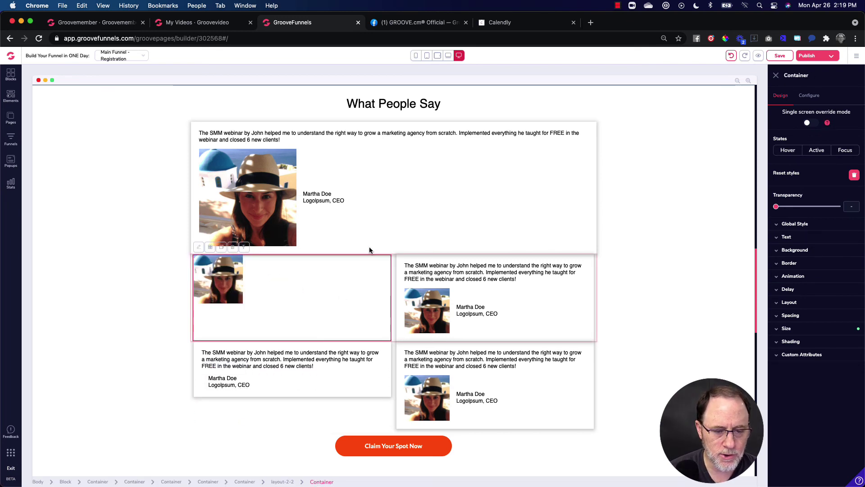
click(223, 248)
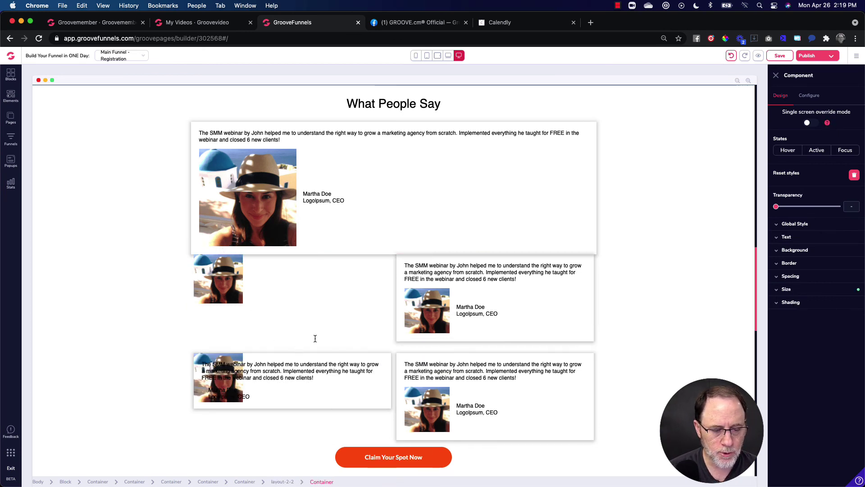
Step: Try to move the lower first-column card that overlaps the duplicated photo, and select the column container holding the photo above it
click(379, 356)
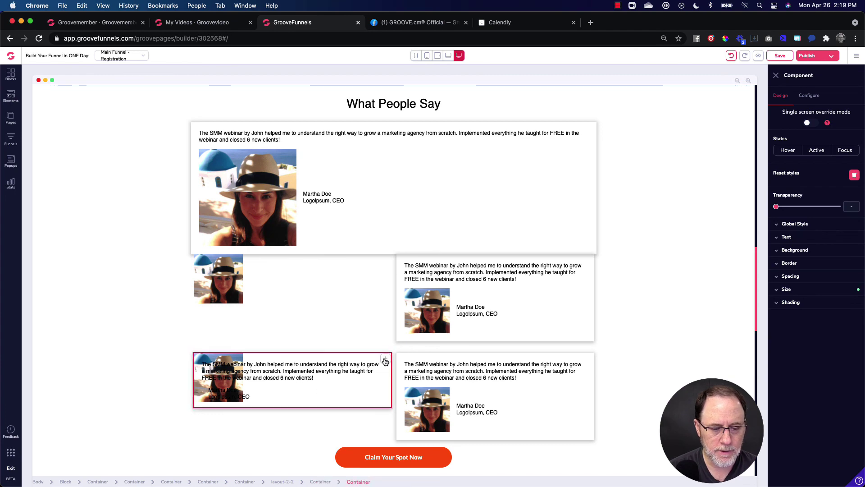
drag(385, 360, 342, 365)
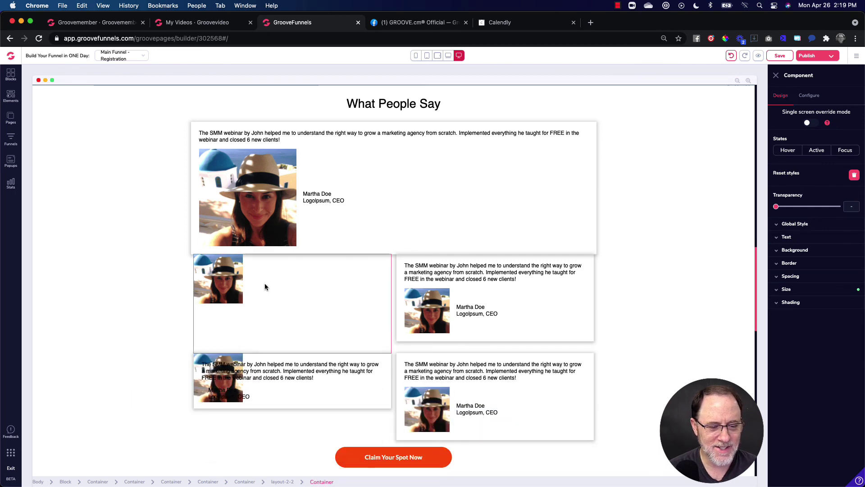
click(265, 286)
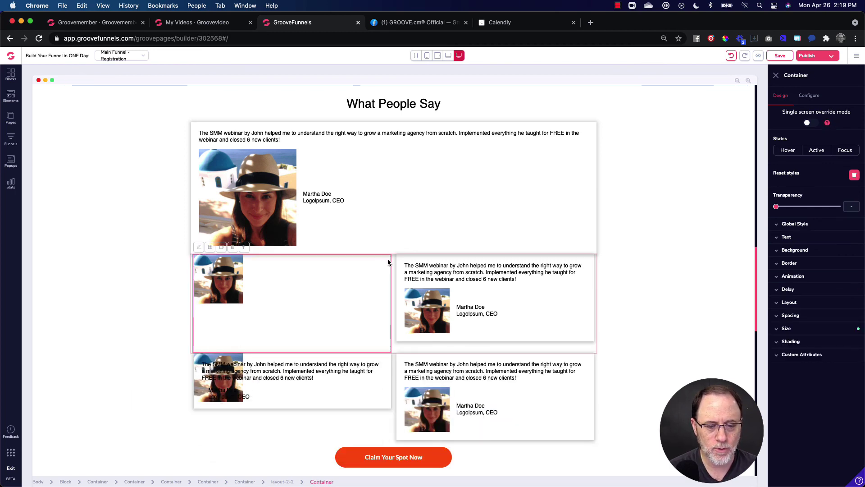